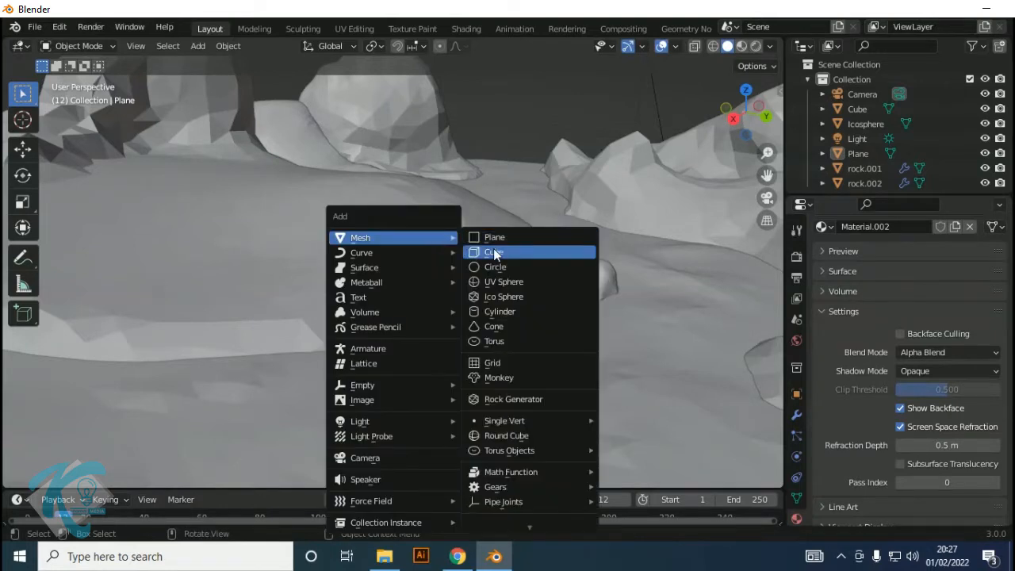
Add a cube to the scene and merge all its vertices at center into a single point
left_click(494, 252)
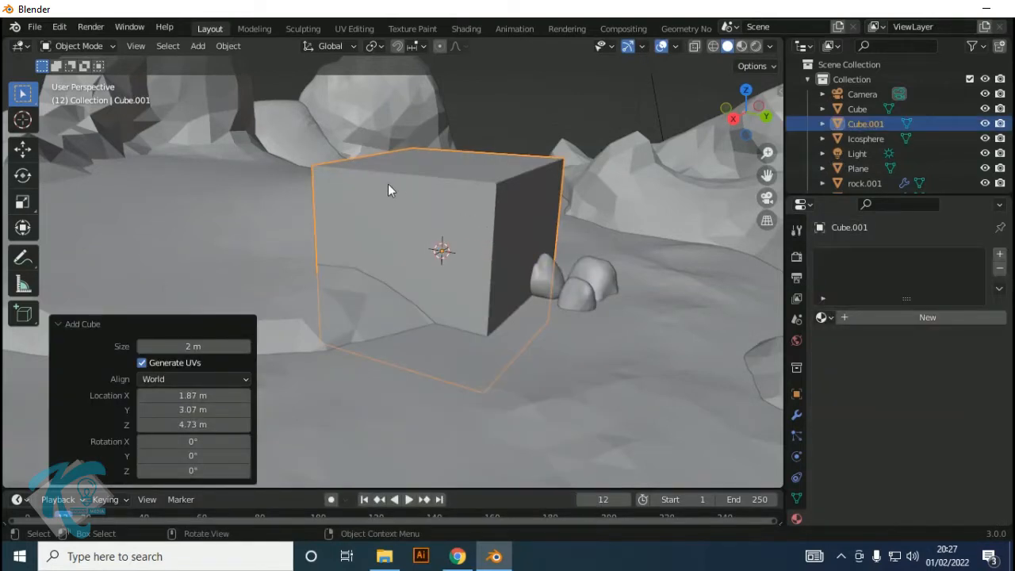
left_click(102, 48)
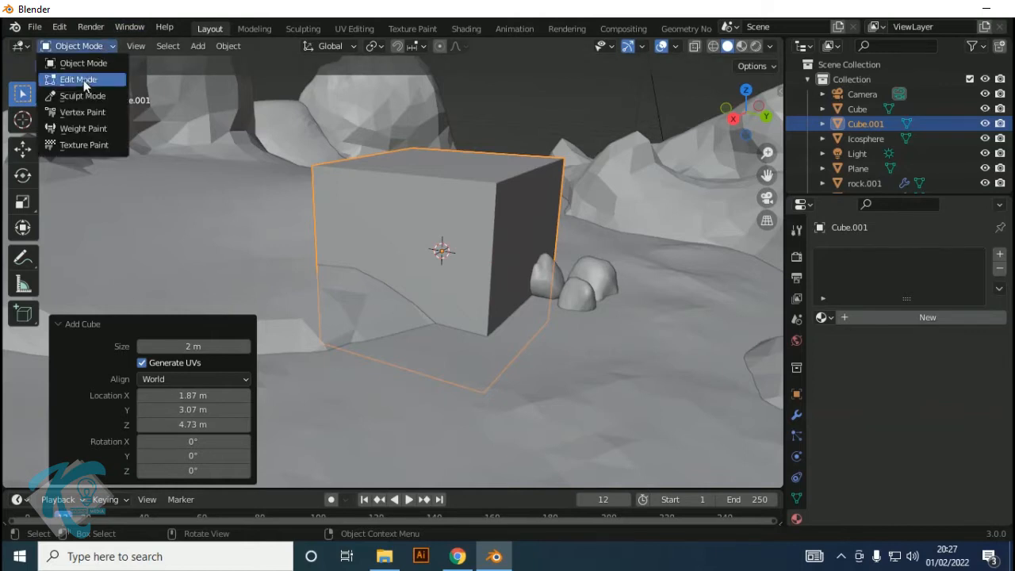
left_click(88, 82)
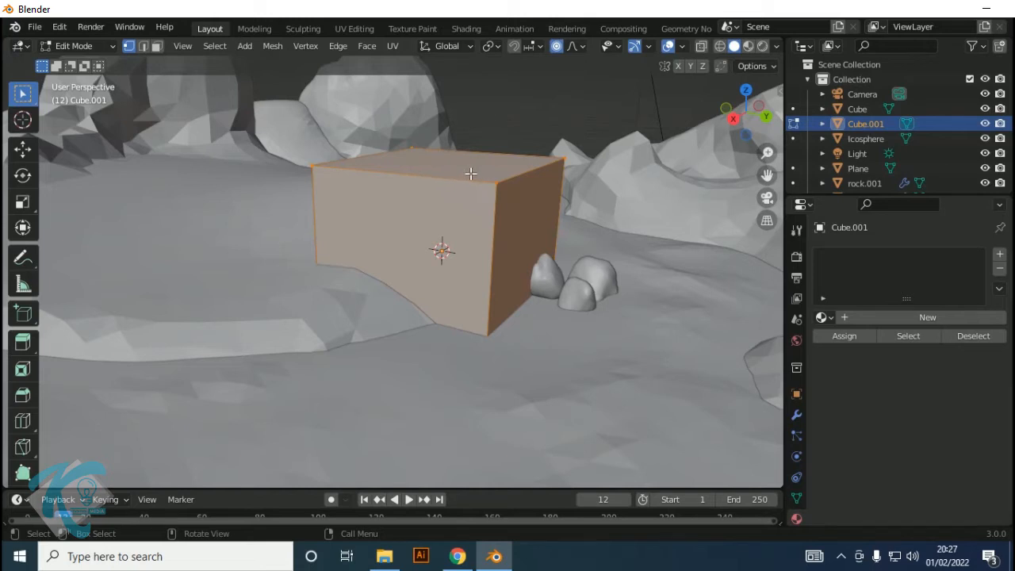
key("m")
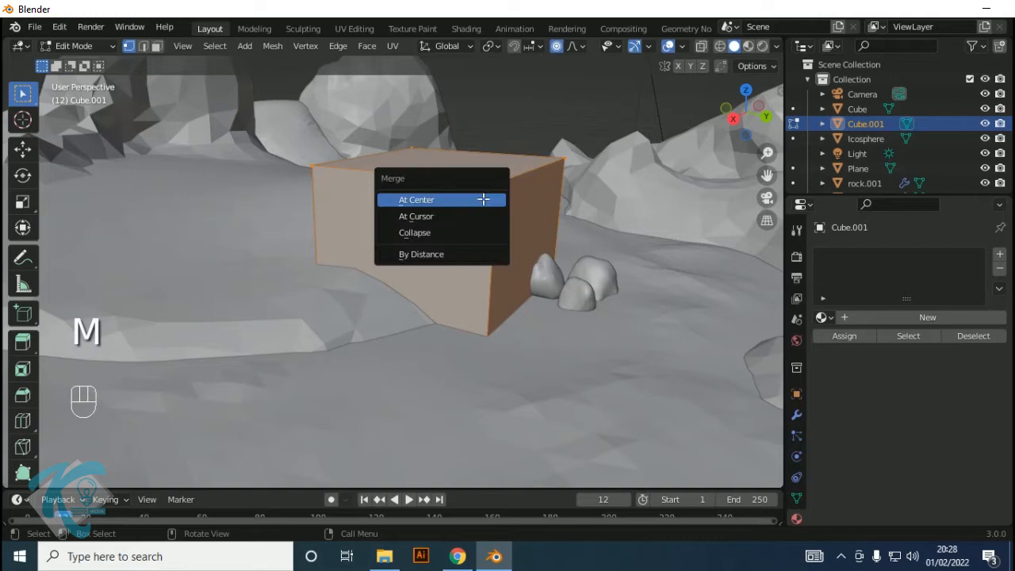
left_click(416, 200)
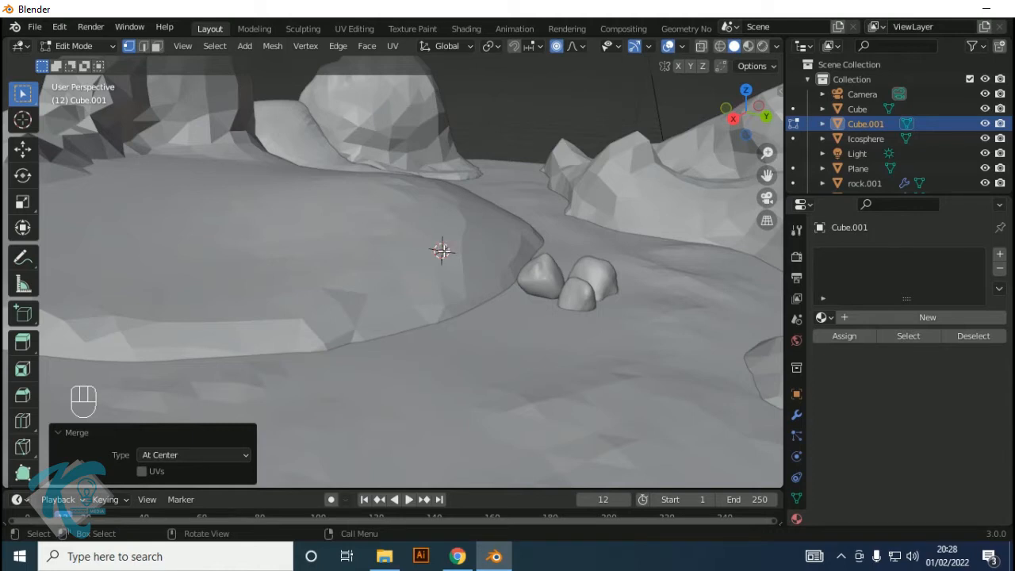
Extrude the single vertex about 0.41 m straight up along the Z axis to start the trunk
left_click(463, 249)
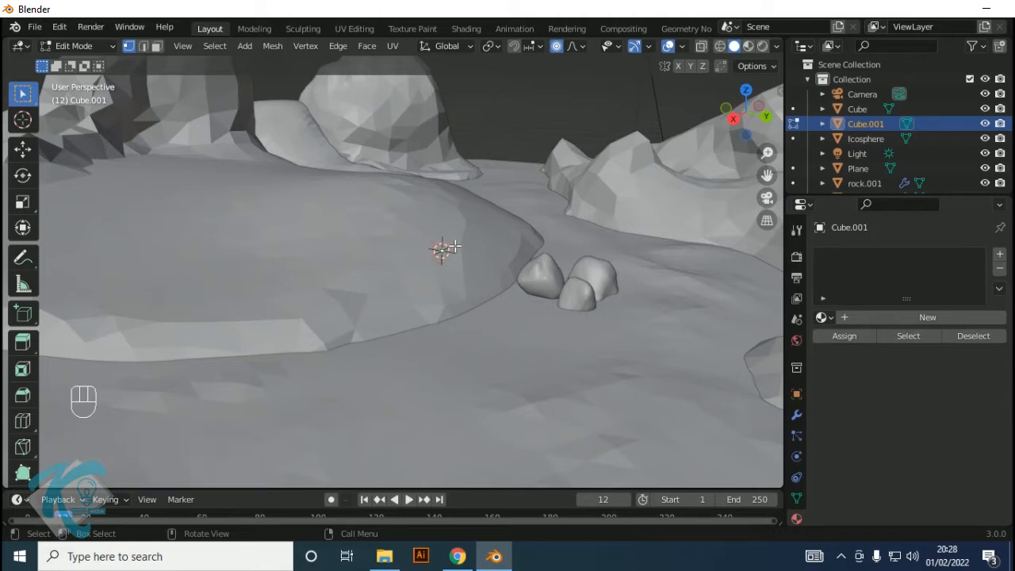
key("e")
key("z")
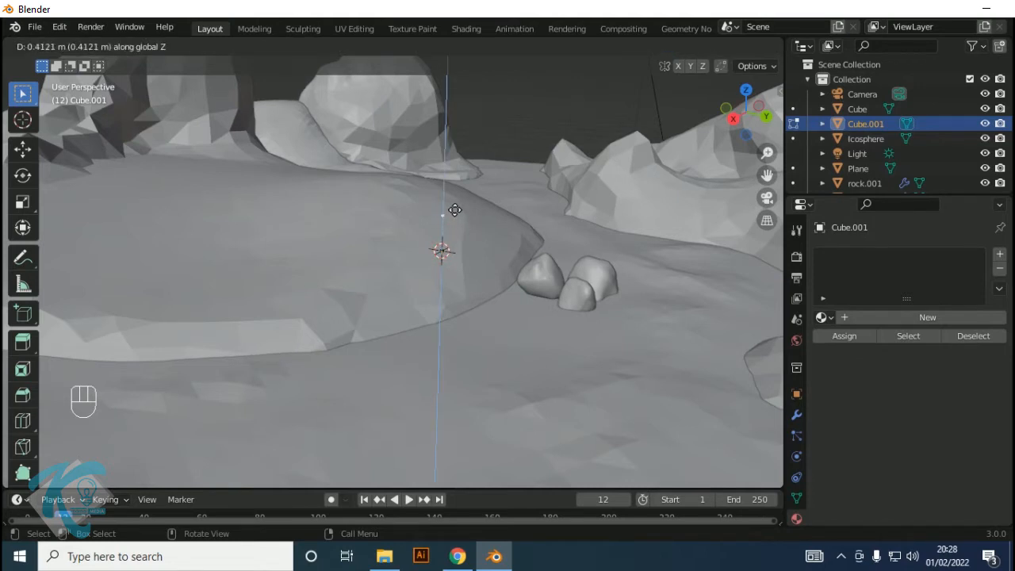
left_click(455, 210)
Extend the trunk with two more extruded segments, rising about 0.34 m and 0.48 m in Z with a slight bend
middle_click_drag(481, 207, 446, 214)
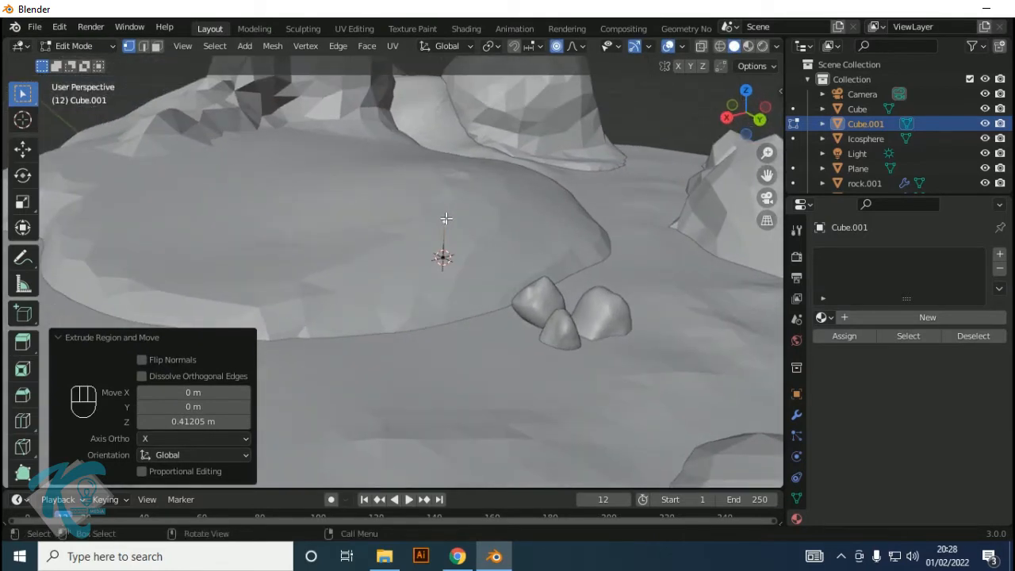
key("e")
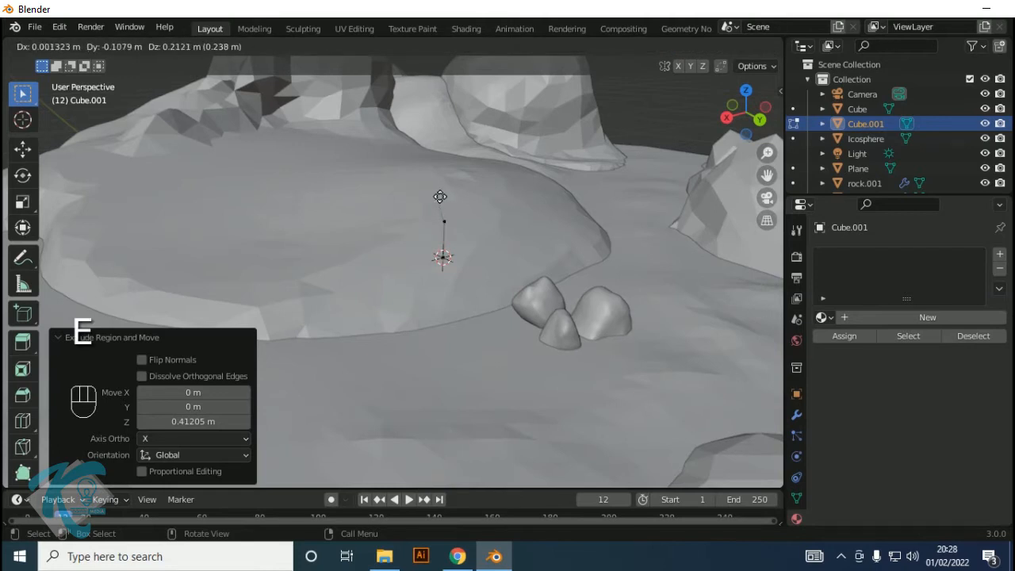
left_click(438, 184)
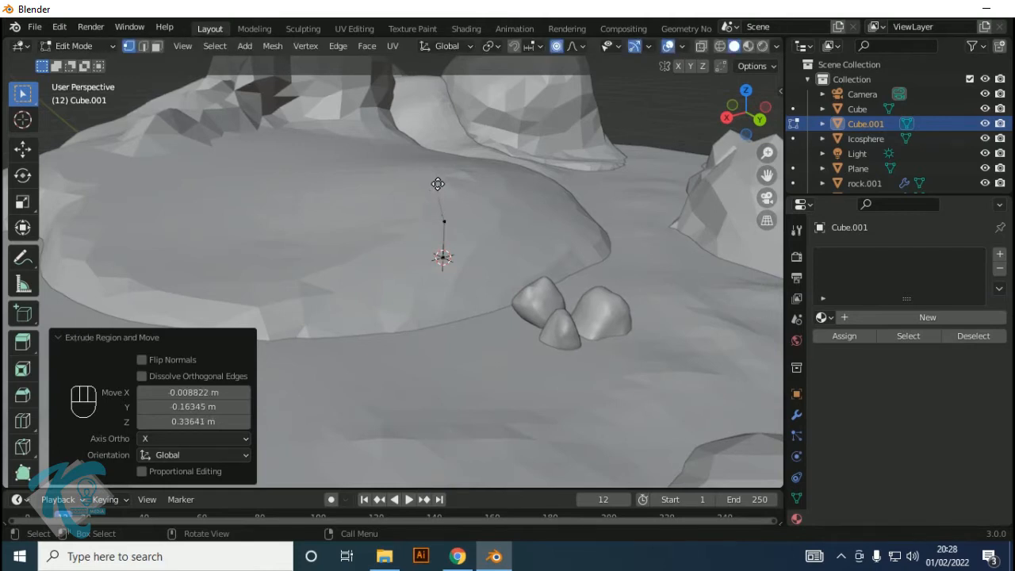
key("e")
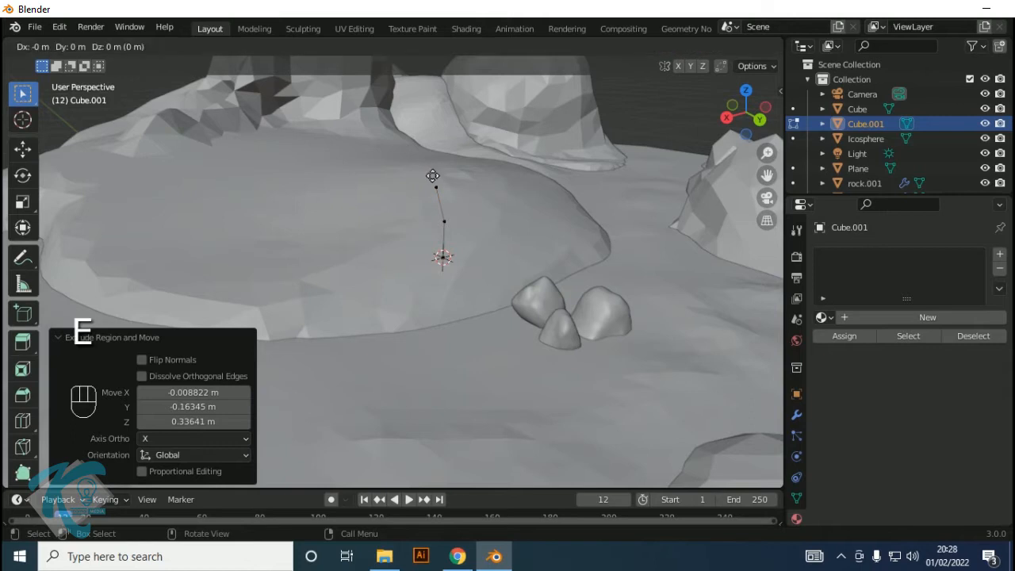
left_click(433, 128)
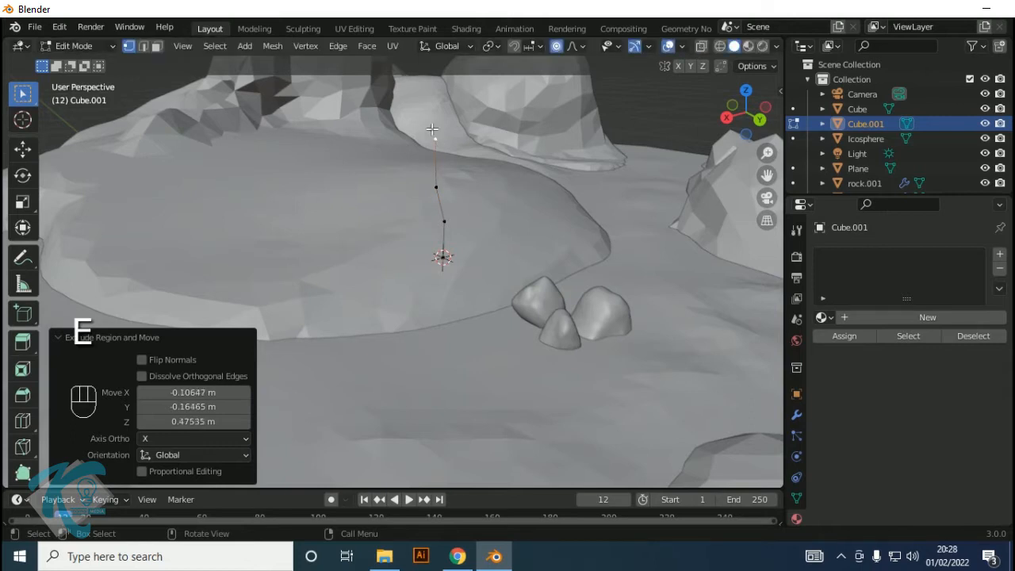
Subdivide the uppermost trunk segment with one cut
middle_click_drag(434, 131, 456, 178)
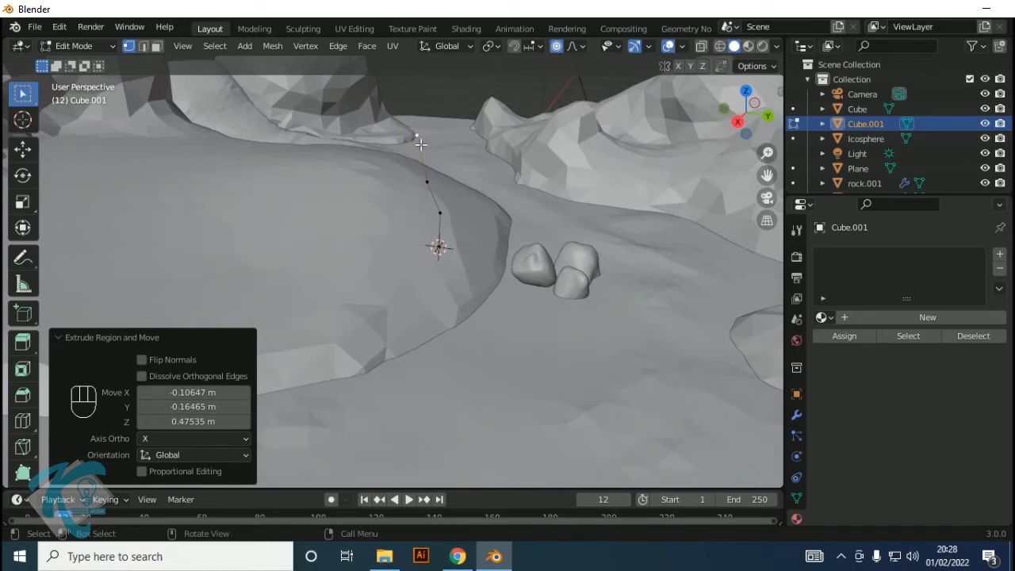
key("shift")
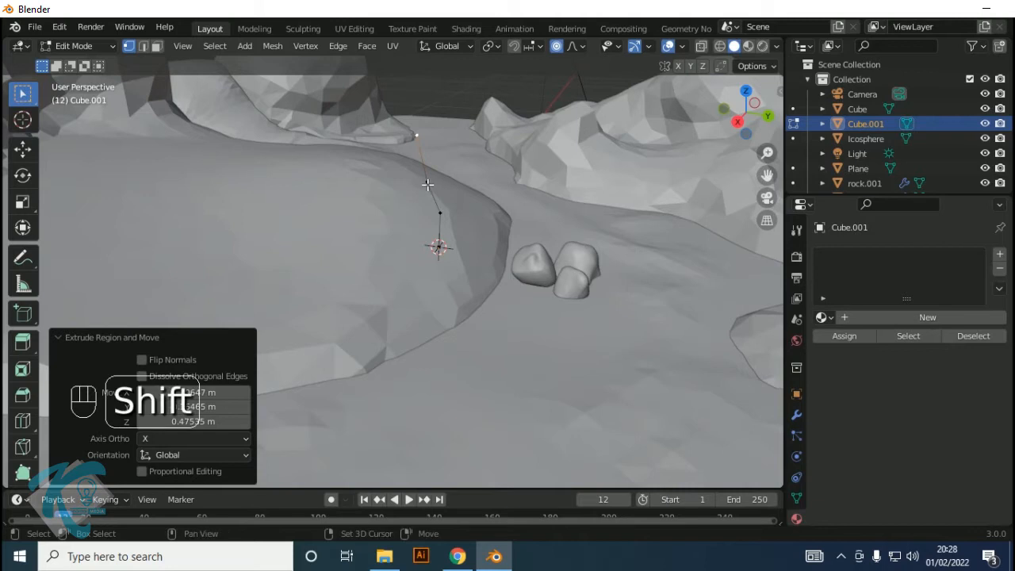
left_click(426, 180, "shift")
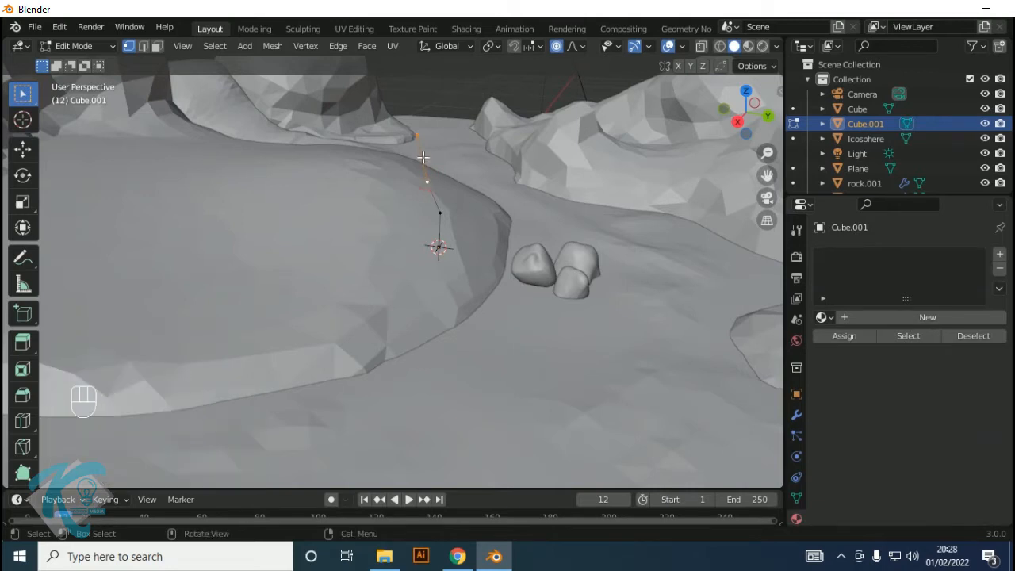
right_click(421, 159)
left_click(342, 160)
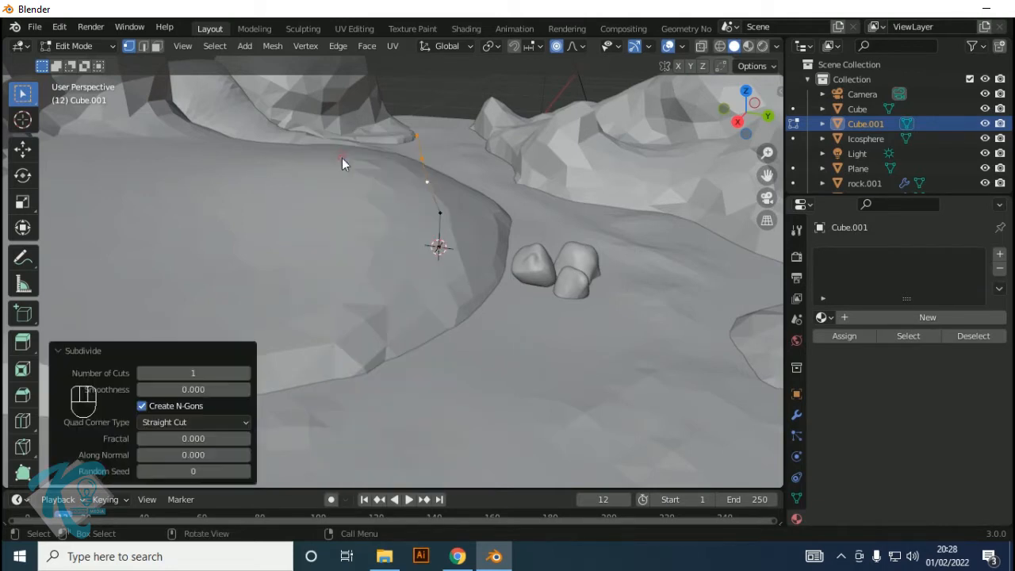
Extrude a side branch from the new middle vertex, offset about -0.16 m in X, 0.16 m in Y and 0.20 m in Z
left_click(426, 161)
left_click(424, 159)
key("e")
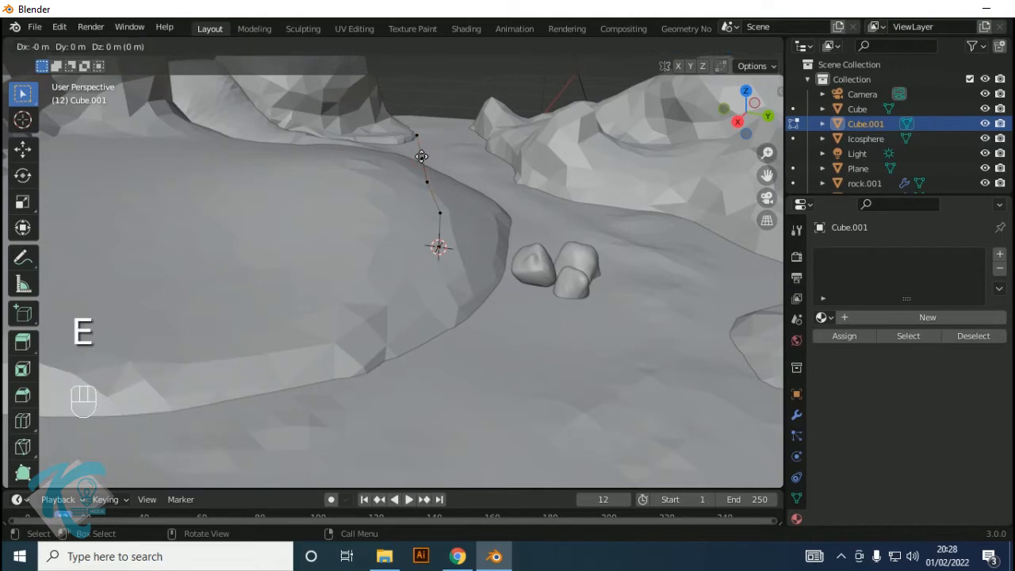
left_click(440, 137)
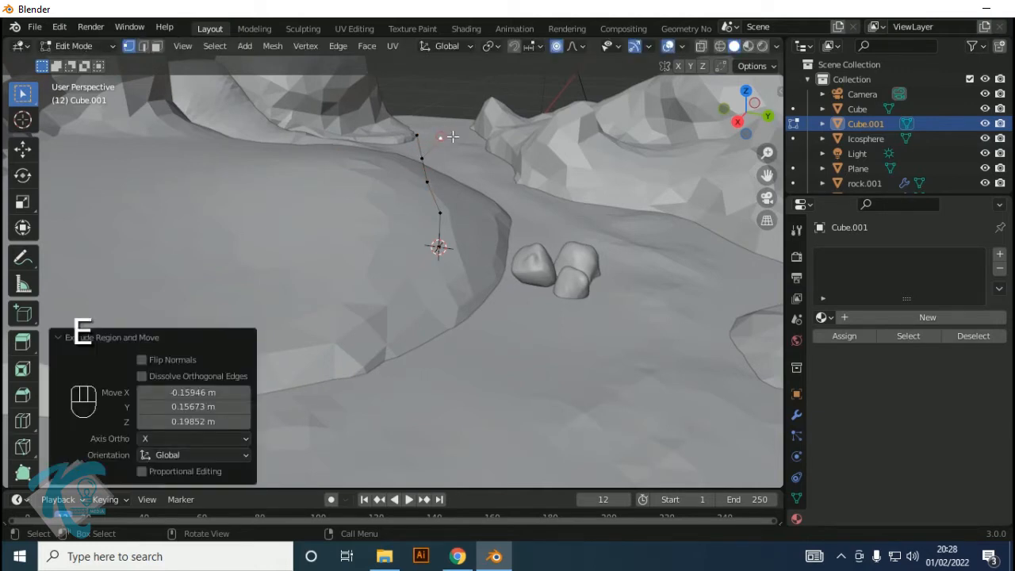
Fork the side branch's tip by extruding two twigs from it, one upward and one outward, each about 0.2 m long
middle_click_drag(462, 149, 349, 165)
left_click(459, 163)
key("e")
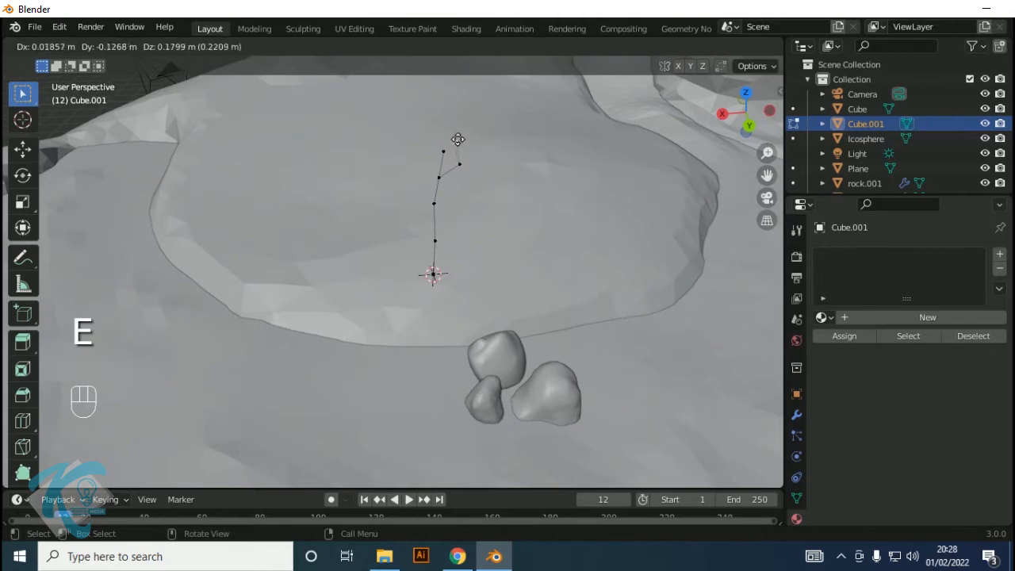
left_click(458, 145)
left_click(468, 166)
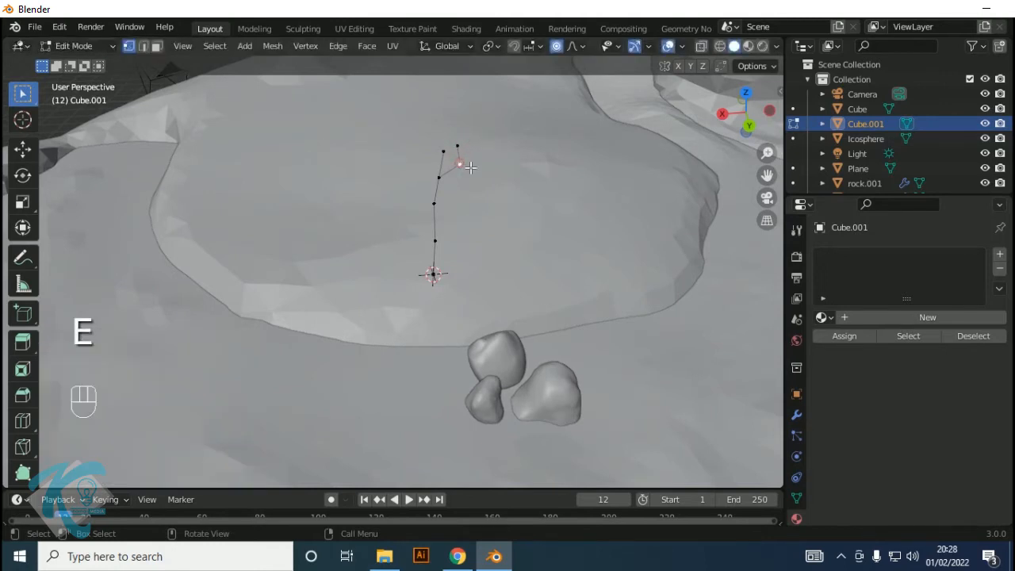
key("e")
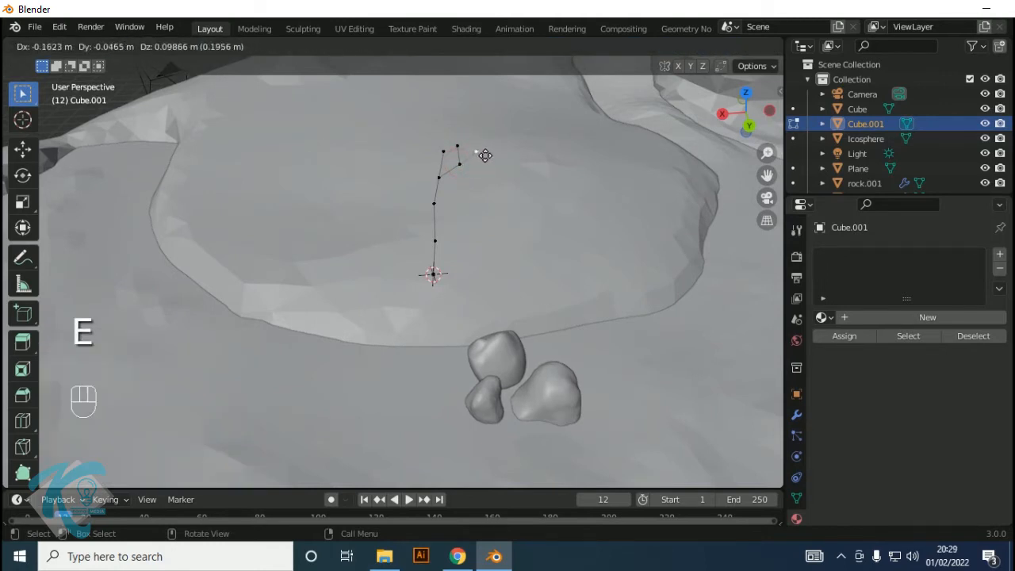
left_click(483, 154)
Extrude the trunk's top vertex about 0.2 m up and away from the side branch
left_click(443, 150)
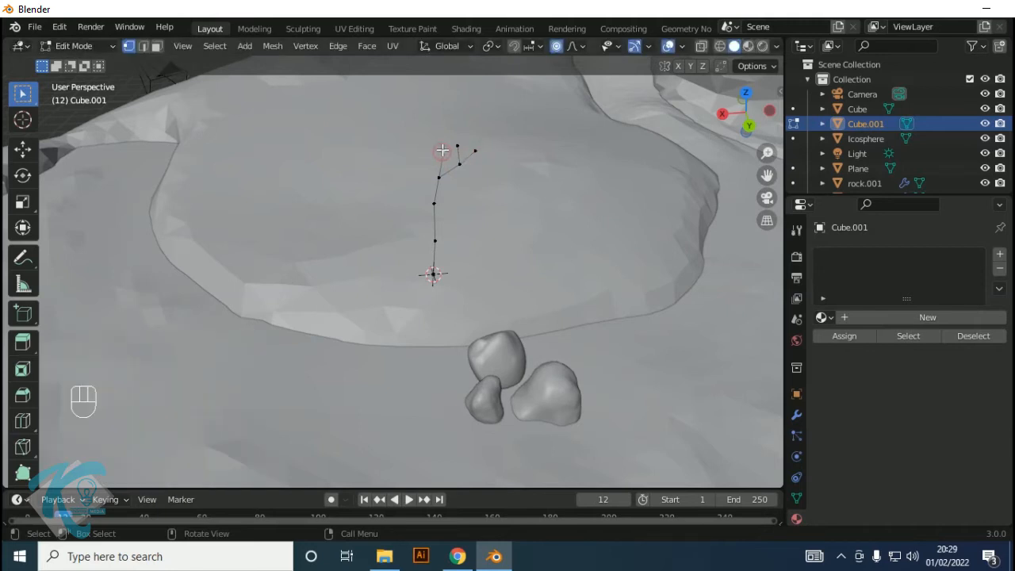
key("e")
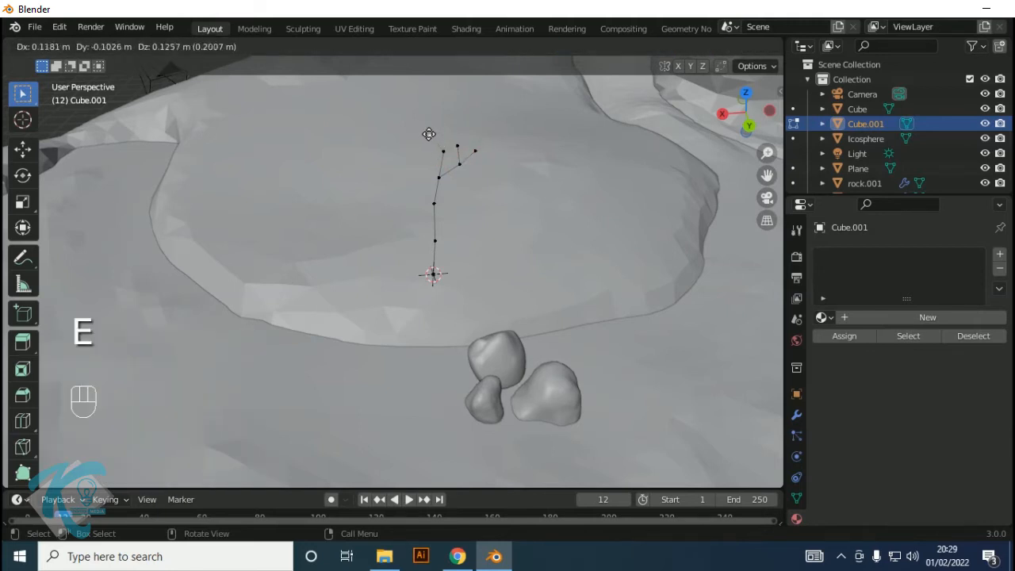
left_click(429, 133)
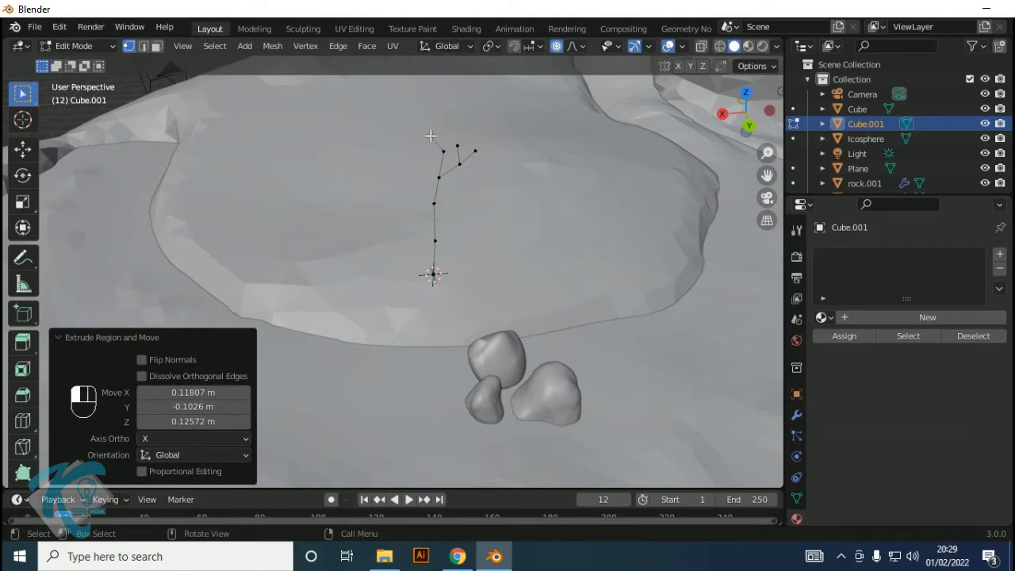
Fork the new trunk tip into two short twigs, one sideways about 0.18 m in X and one upward about 0.13 m in Z
left_click(430, 135)
key("e")
left_click(411, 132)
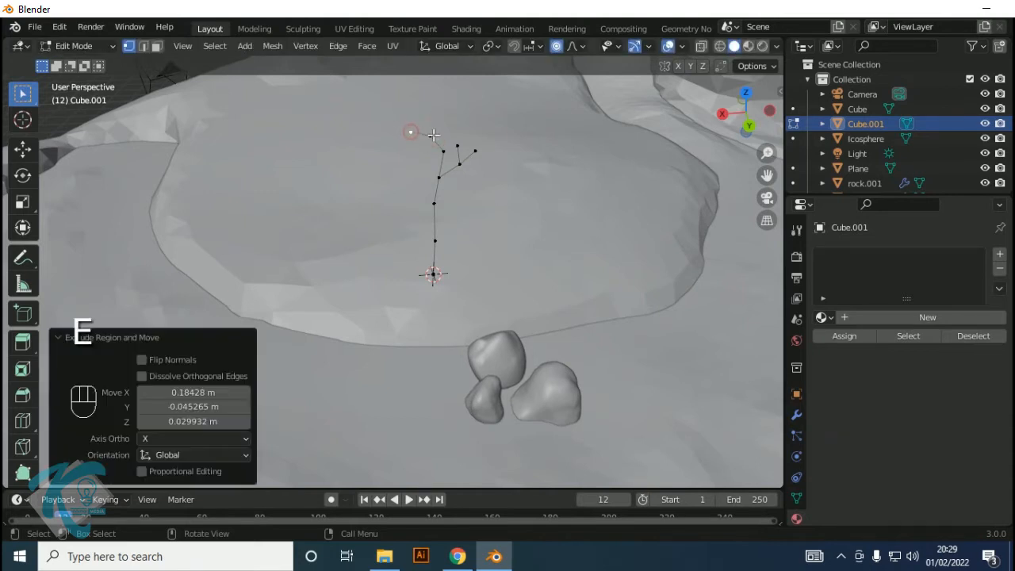
left_click(430, 134)
key("e")
left_click(426, 119)
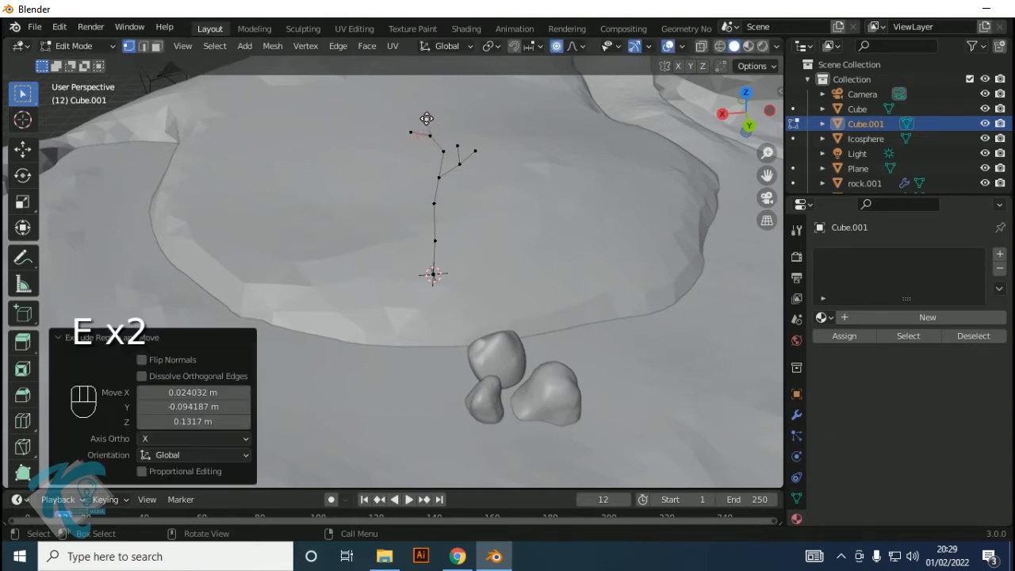
Extrude a branch about 0.27 m long from the trunk vertex below the first fork, on the side opposite the first branch
left_click(432, 199)
key("e")
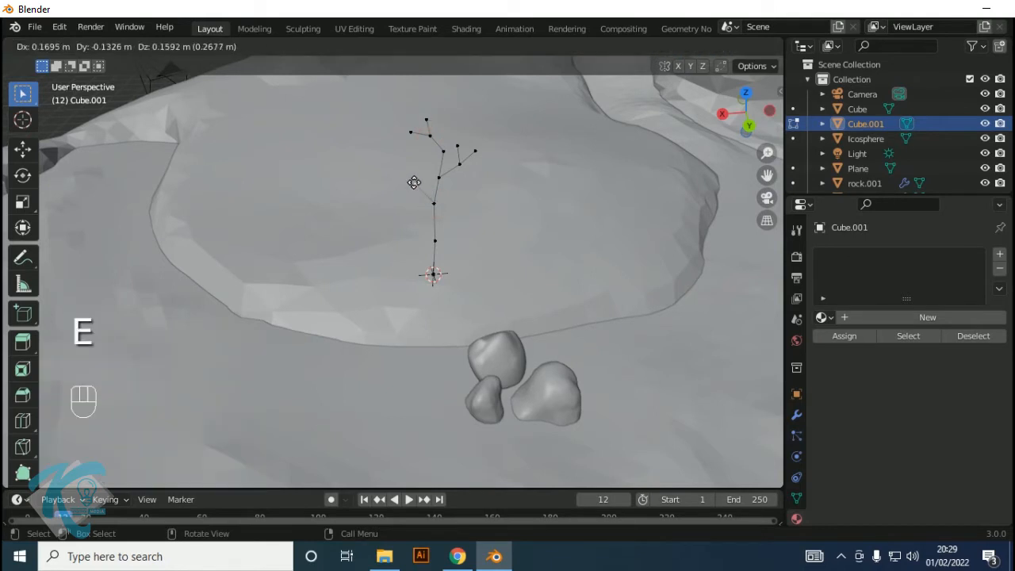
left_click(414, 182)
Subdivide the trunk segment just above the lower side branch
middle_click_drag(414, 182, 605, 193)
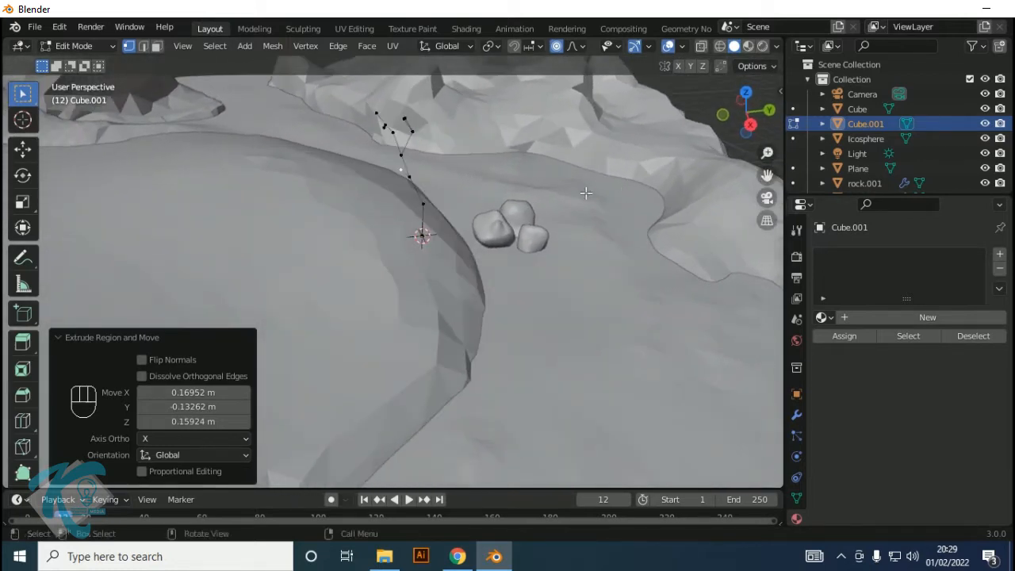
middle_click_drag(445, 174, 424, 176)
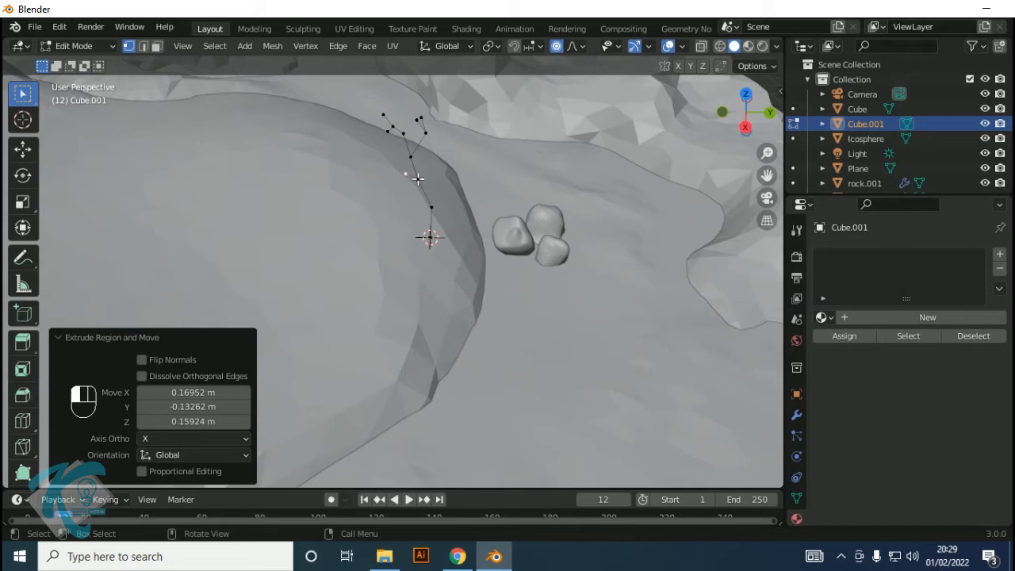
left_click(418, 179)
right_click(411, 152)
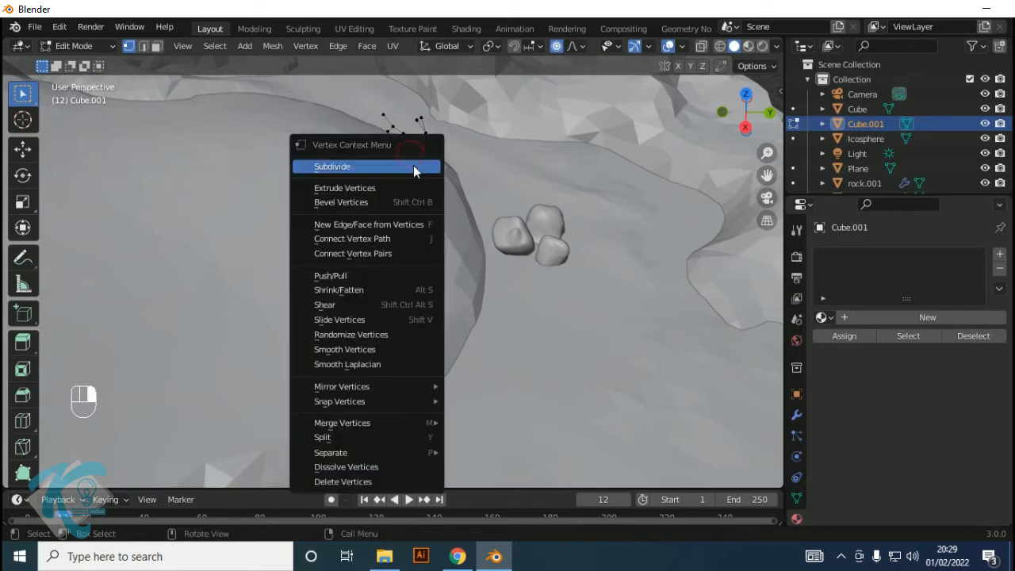
left_click(359, 167)
Extrude another branch from the newly added trunk vertex, offset about -0.10 m in X, 0.22 m in Y and 0.12 m in Z
left_click(418, 168)
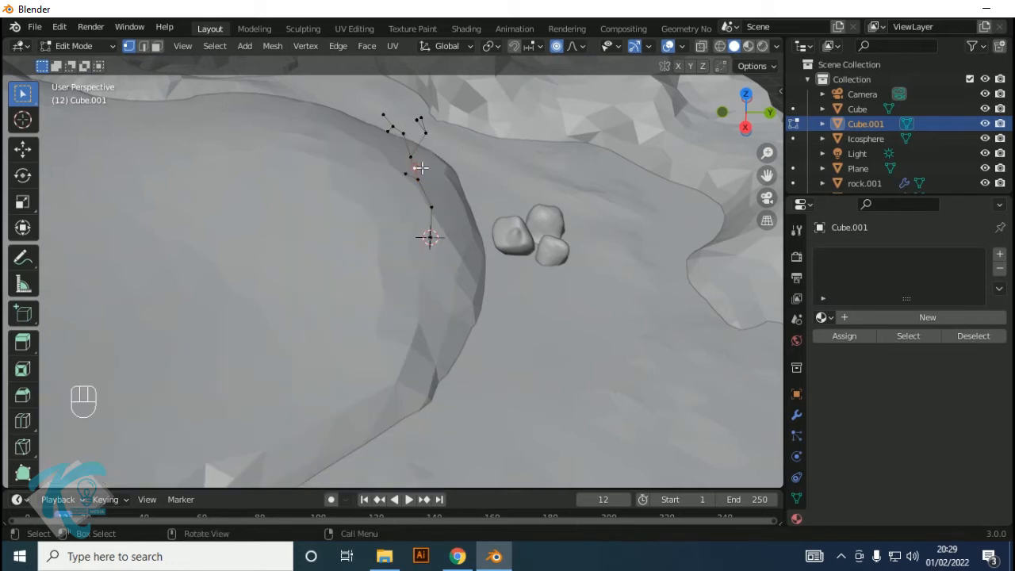
key("e")
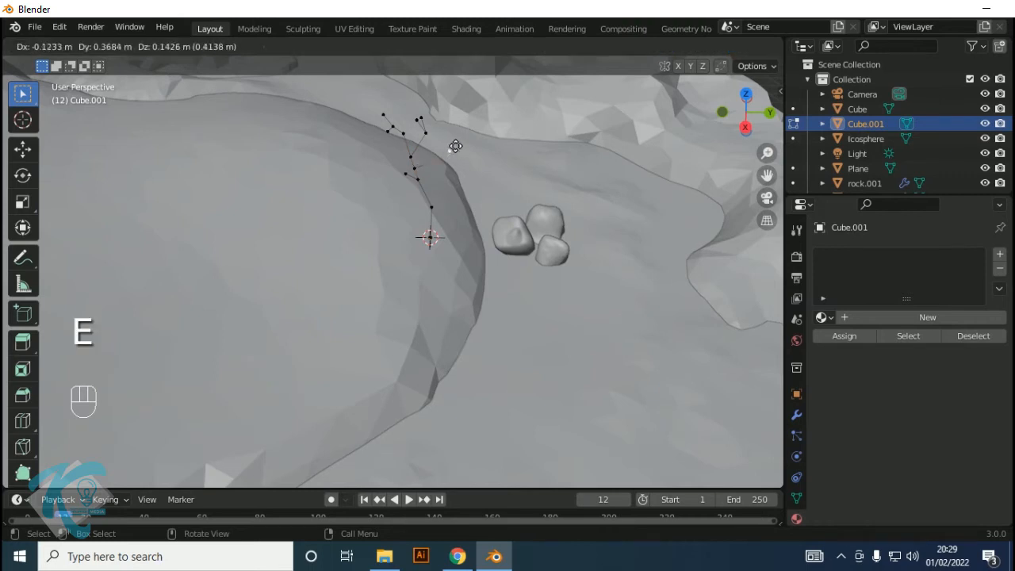
left_click(440, 149)
Fork the newest branch's tip with two extruded twigs, one upward and one offset about 0.12 m in X and 0.17 m in Y
mouse_move(442, 151)
middle_mouse_down()
mouse_move(476, 154)
mouse_move(442, 150)
middle_mouse_up()
key("e")
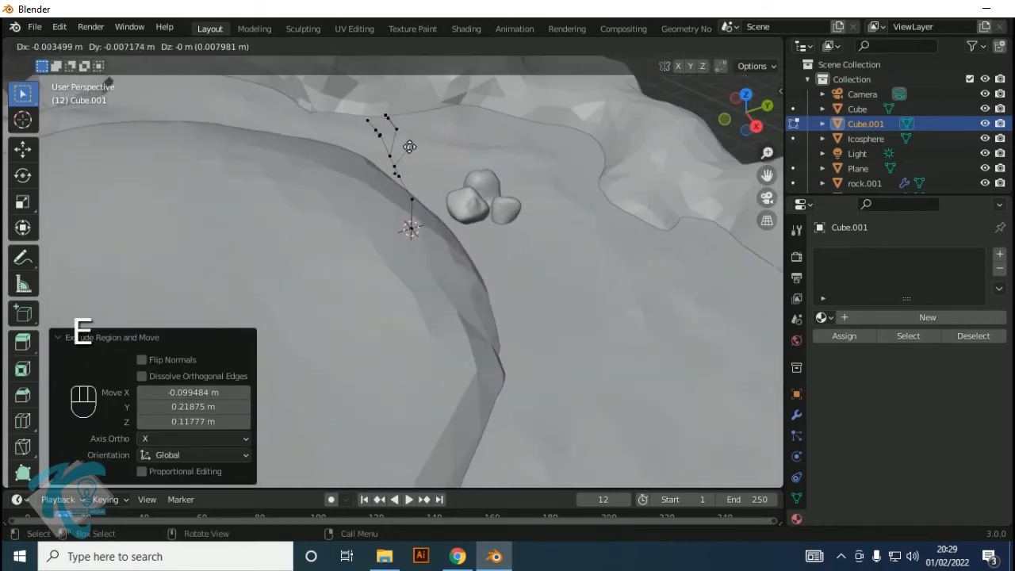
left_click(410, 147)
key("e")
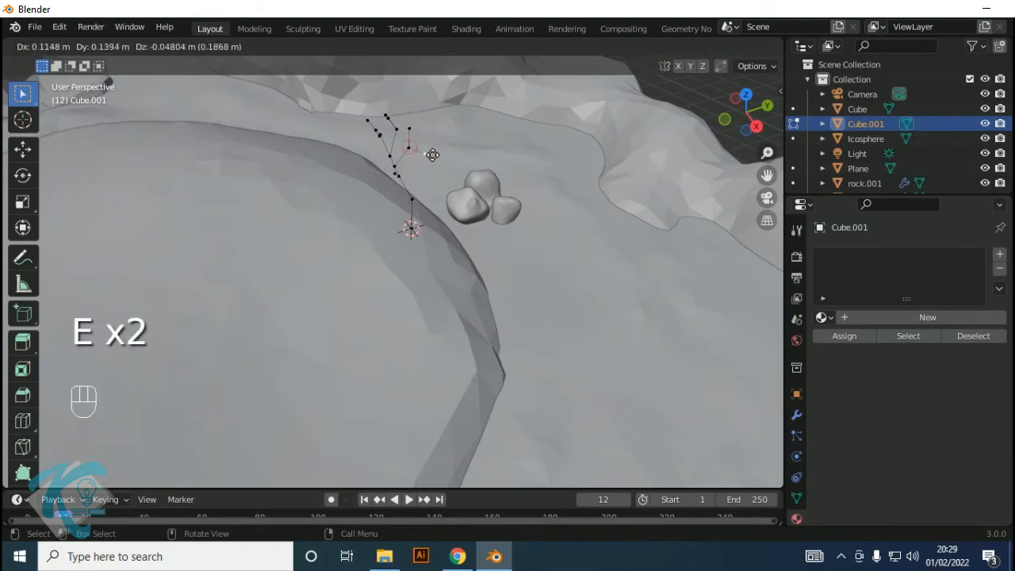
left_click(433, 153)
middle_click_drag(433, 153, 463, 205)
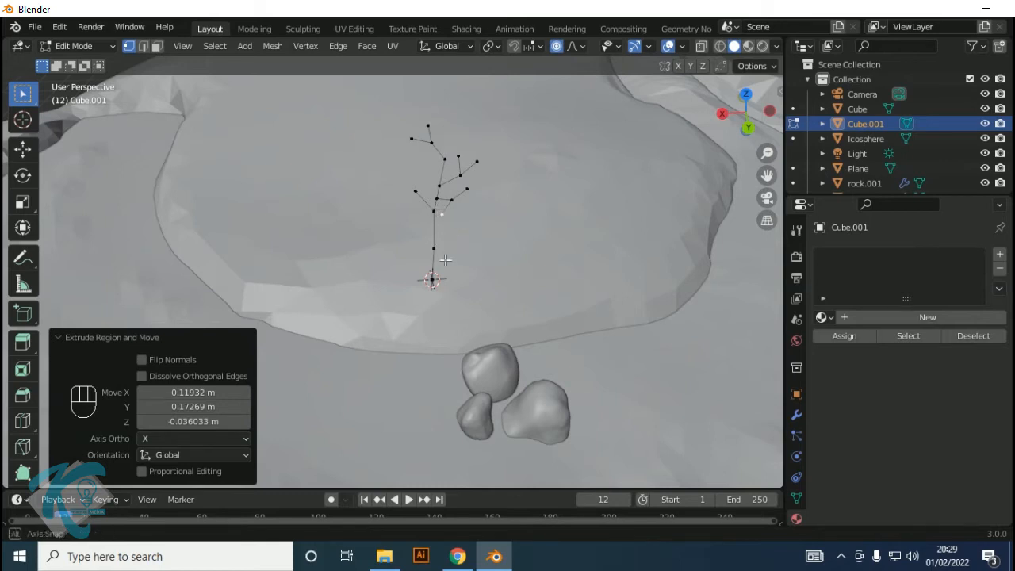
Add a Skin modifier to the branching plant skeleton
middle_click_drag(445, 260, 465, 261)
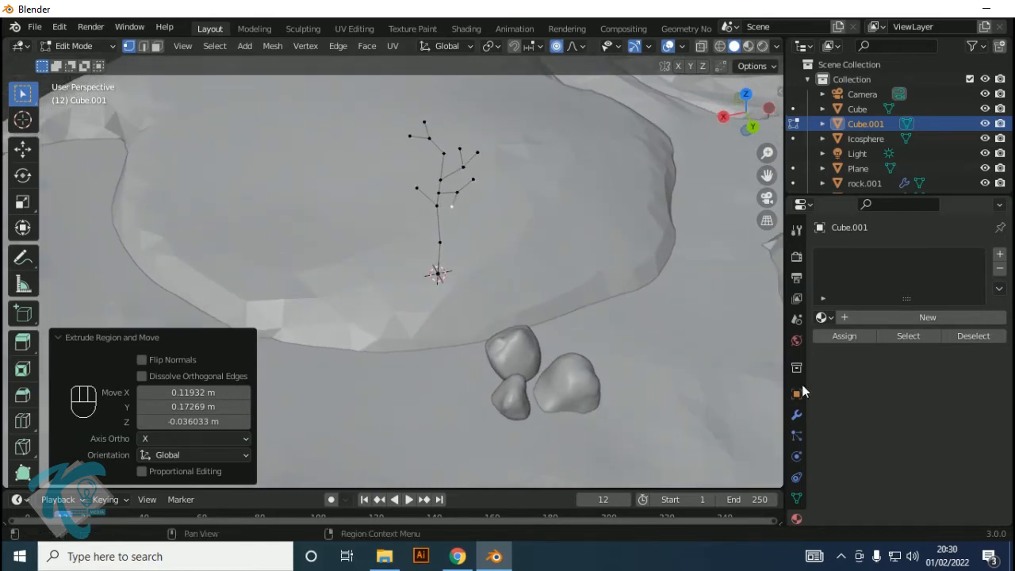
left_click(797, 415)
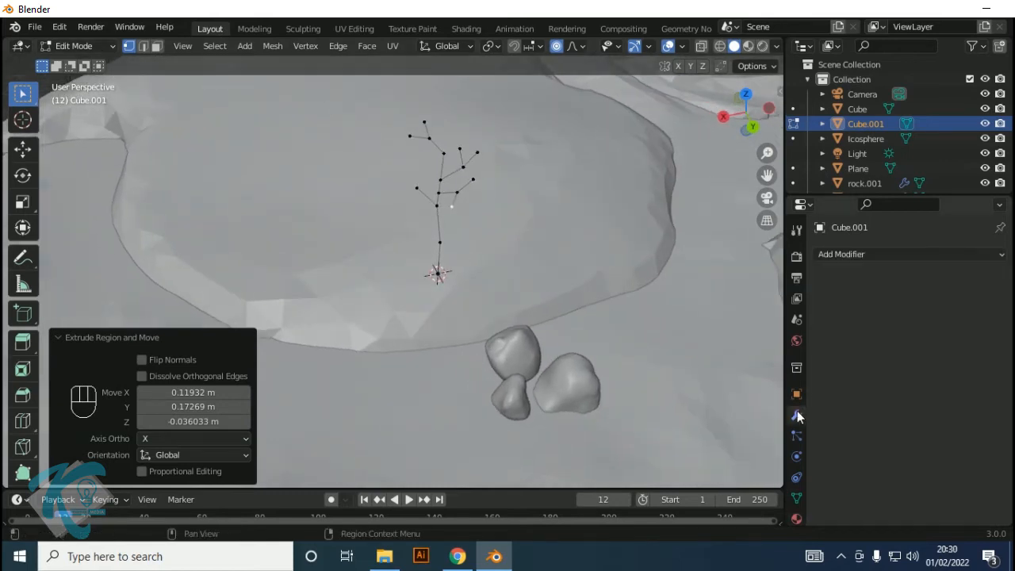
left_click(899, 252)
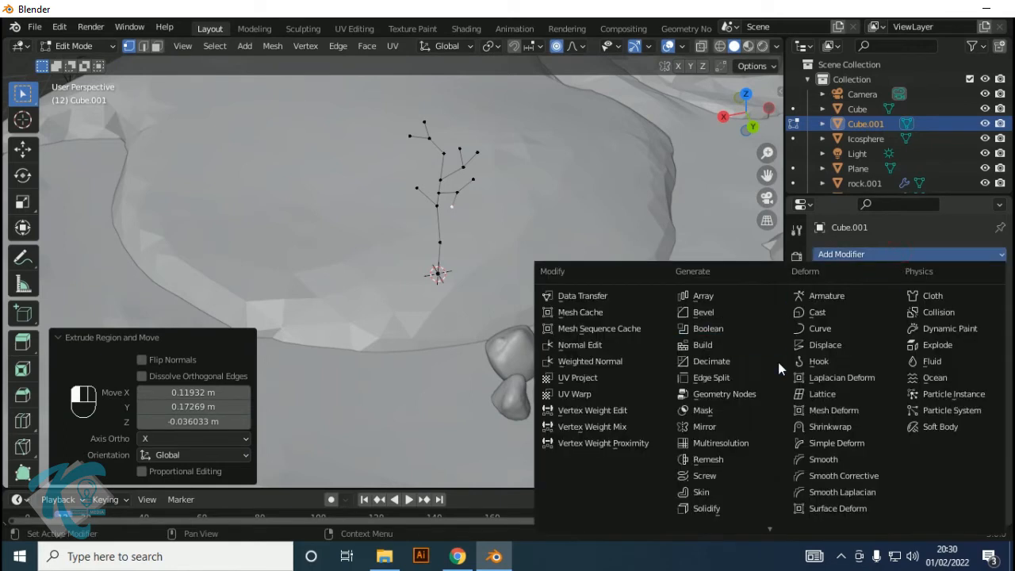
left_click(704, 491)
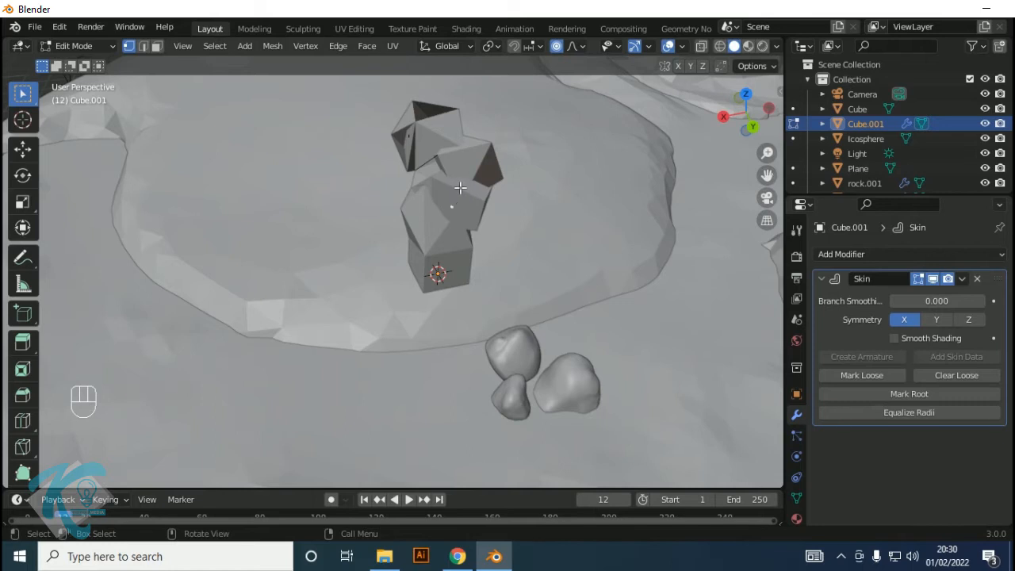
With X-ray display on, resize the skin of all vertices above the lower trunk by a factor of about -0.198
left_click(702, 45)
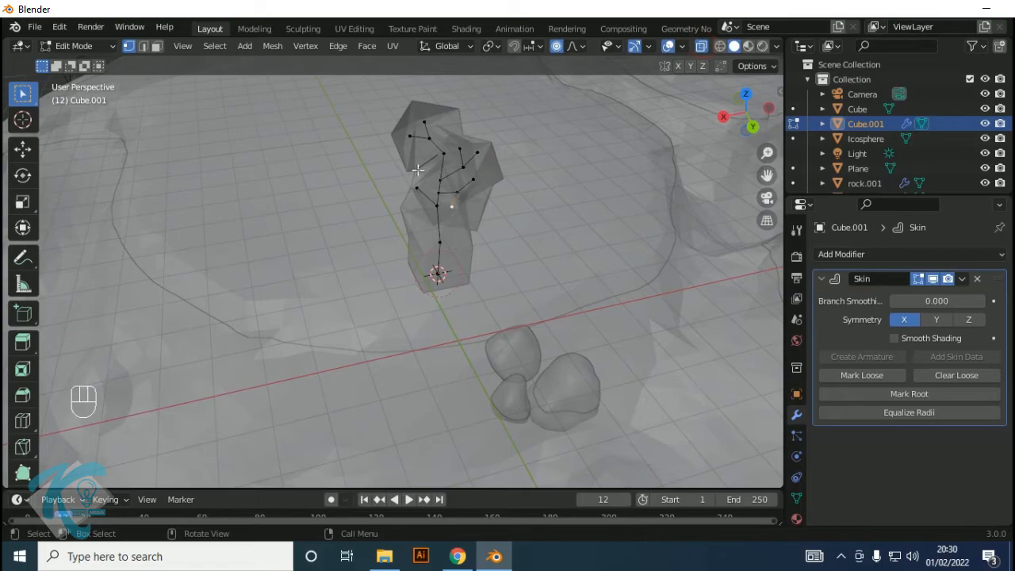
left_click(23, 96)
left_click_drag(390, 111, 523, 218)
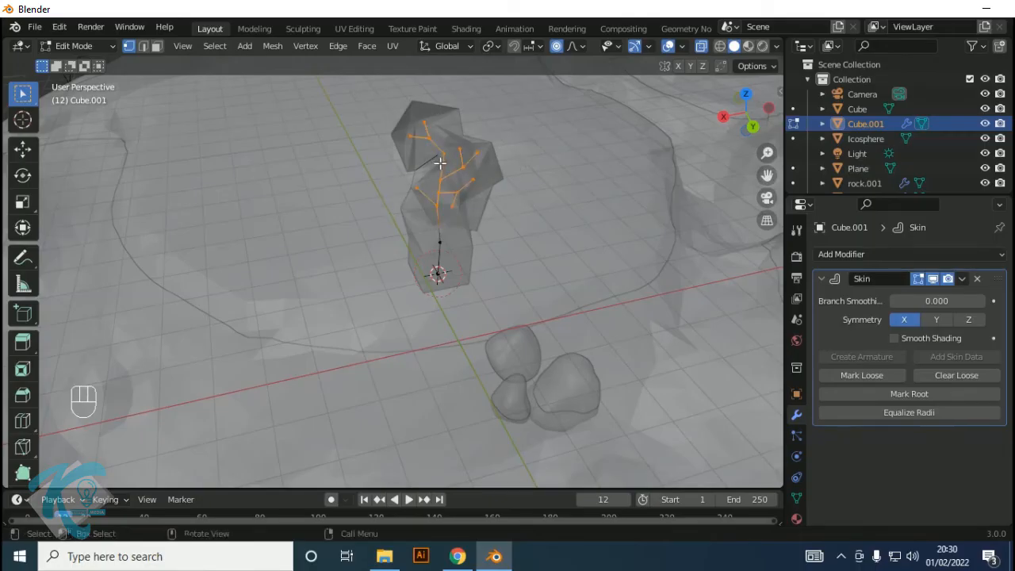
key("ctrl+a")
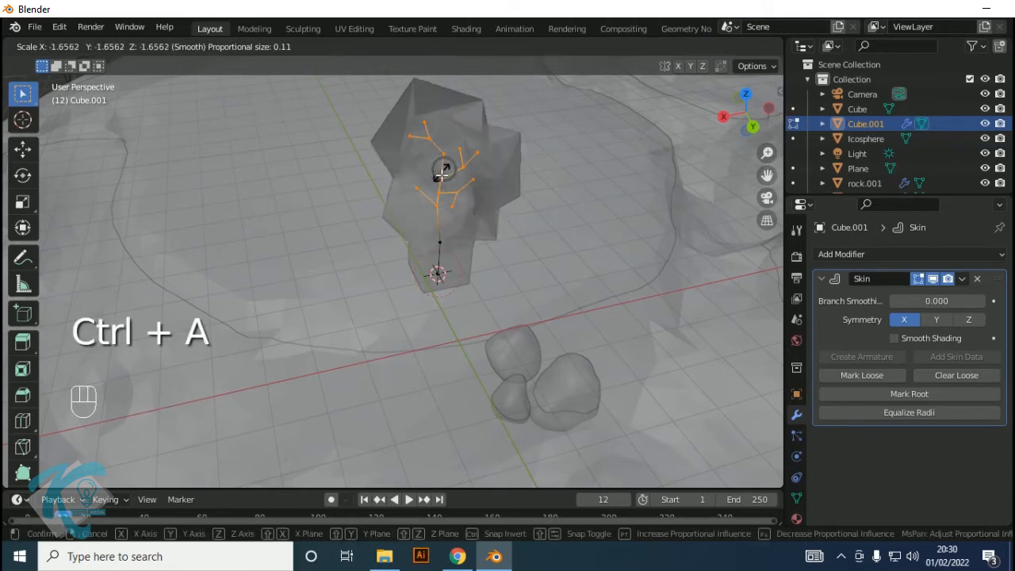
left_click(445, 169)
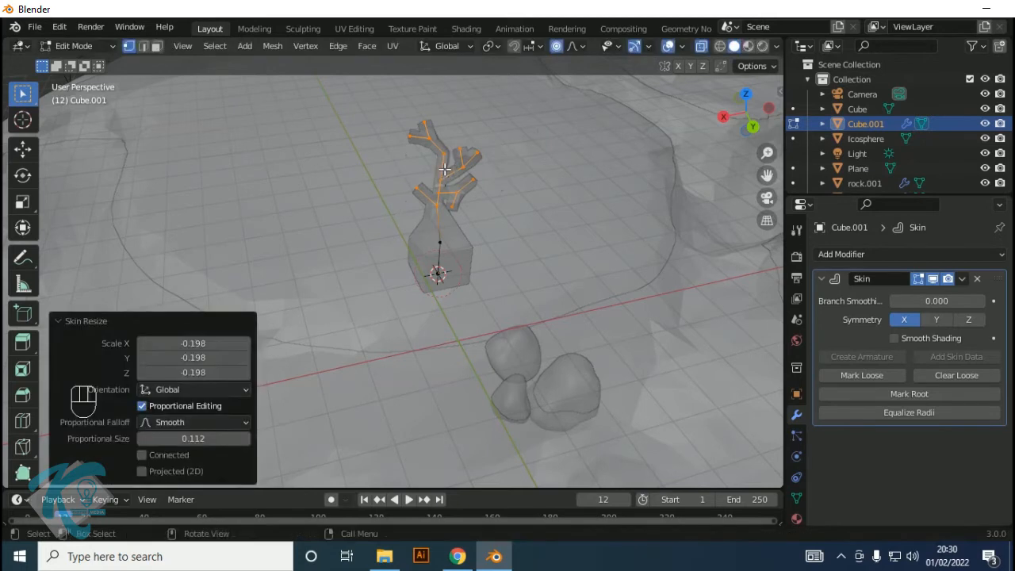
Thin the skin of the same branch vertices further, scaling it by about 0.402
middle_click_drag(444, 169, 423, 158)
key("ctrl")
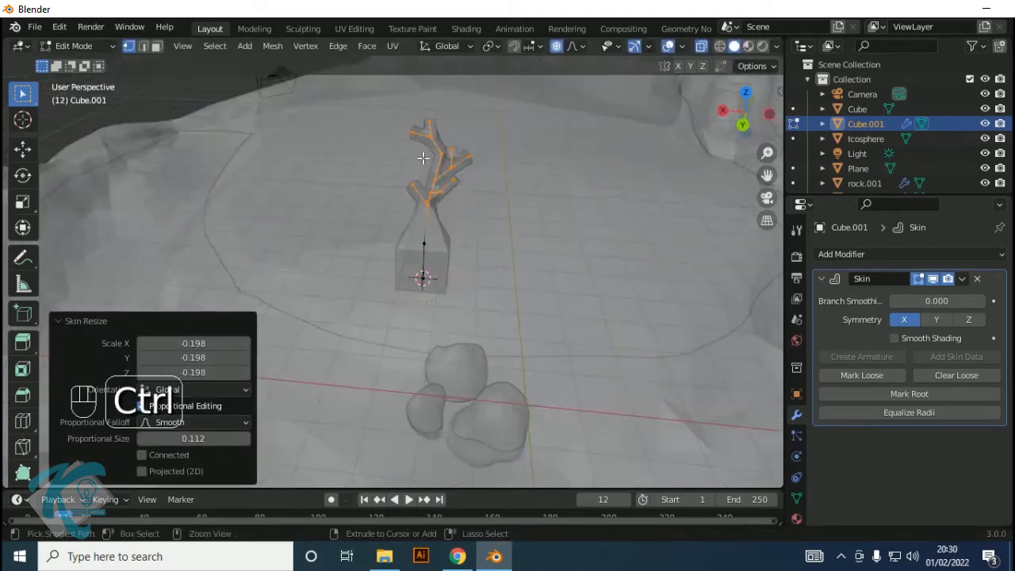
key("ctrl+a")
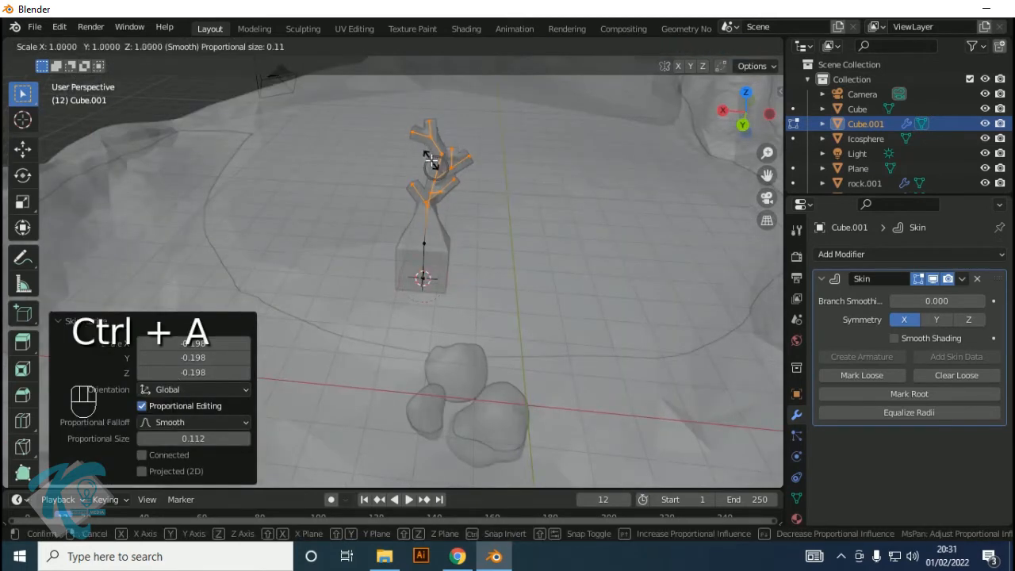
left_click(456, 166)
Scale the skin of the vertices in the two uppermost branch forks to about half its thickness
scroll(442, 170, "up", 6)
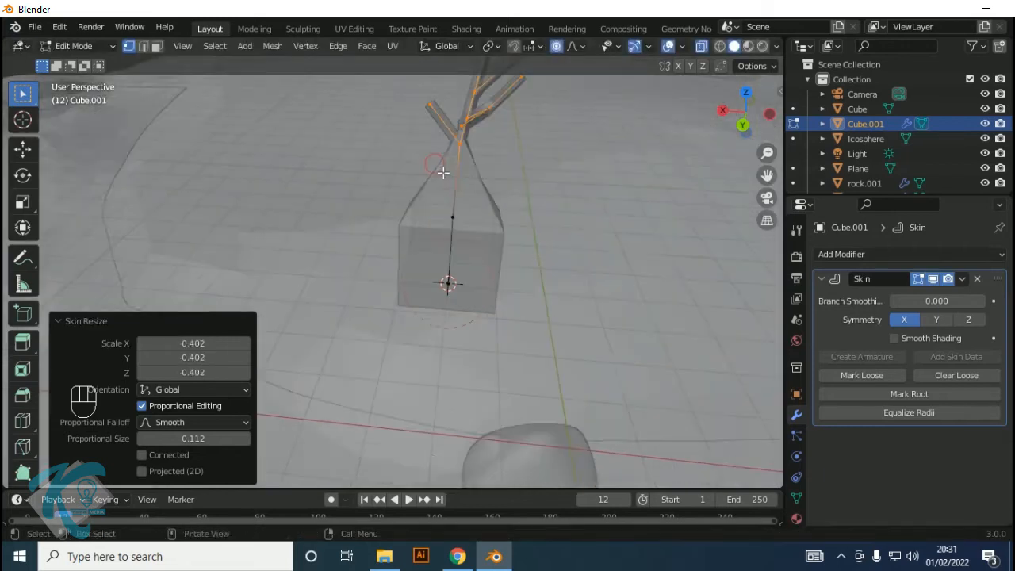
scroll(521, 173, "up", 3)
scroll(521, 172, "down", 4)
middle_click_drag(521, 173, 544, 293, "shift")
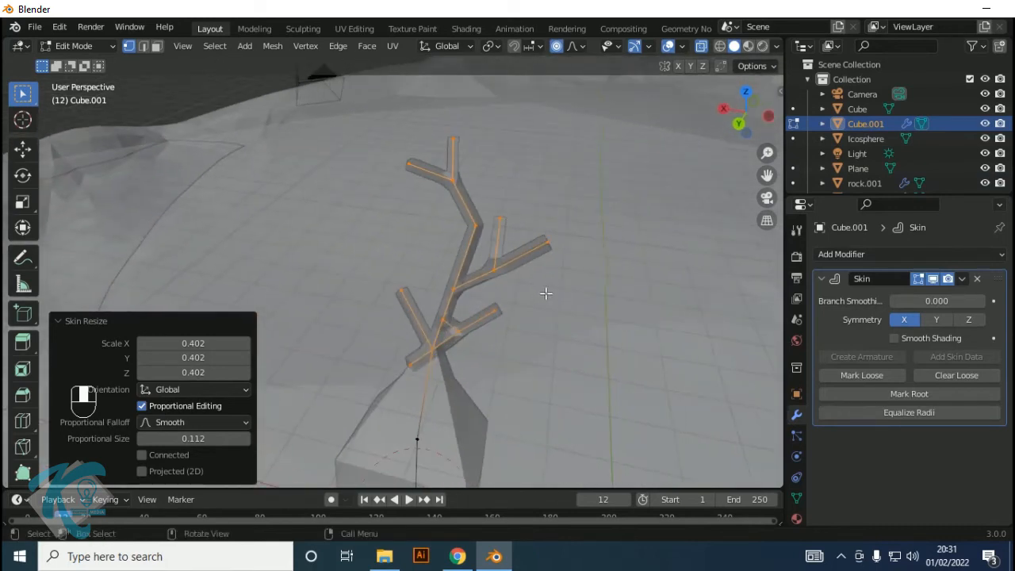
left_click(585, 227)
middle_click_drag(584, 227, 510, 150)
left_click_drag(454, 107, 642, 221)
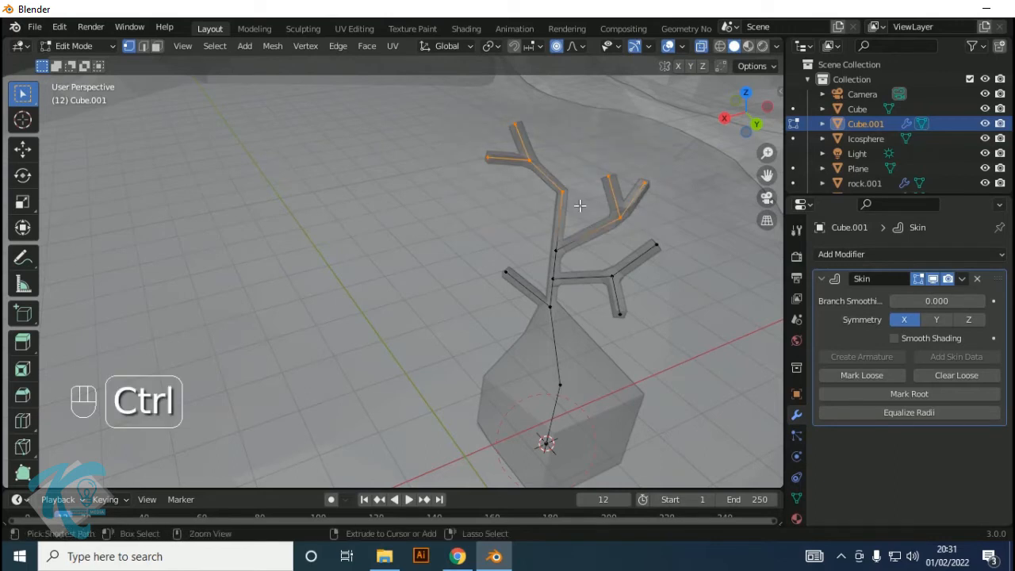
key("ctrl+a")
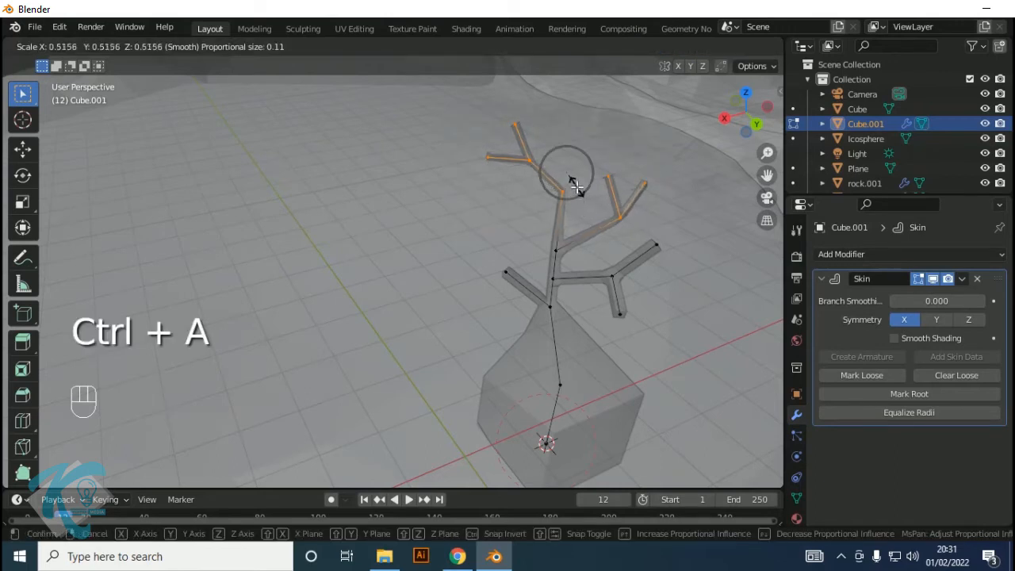
left_click(575, 189)
Select the end vertices of all the twigs and resize their skin so the tips taper
left_click_drag(453, 102, 527, 176)
left_click_drag(585, 150, 665, 195, "ctrl")
left_click_drag(640, 231, 672, 251, "ctrl")
left_click_drag(594, 159, 663, 201, "shift")
left_click_drag(649, 236, 665, 252, "shift")
left_click_drag(591, 308, 631, 324, "shift")
left_click_drag(479, 250, 510, 283, "shift")
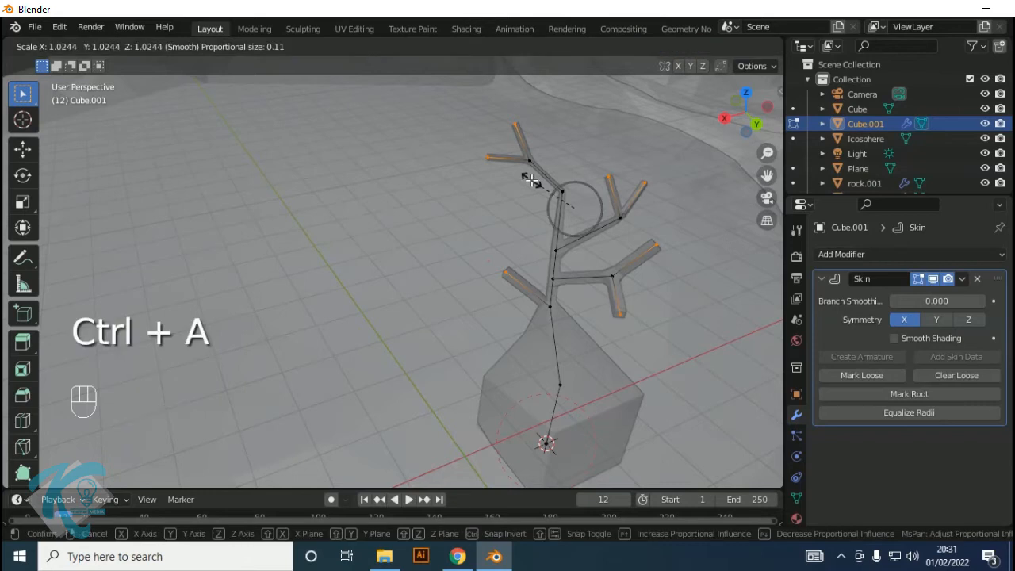
left_click(560, 209)
Scale the skin at the middle vertex of the lower trunk to about 0.28
left_click(615, 315)
scroll(584, 320, "down", 1)
left_click_drag(512, 346, 560, 387)
key("ctrl+a")
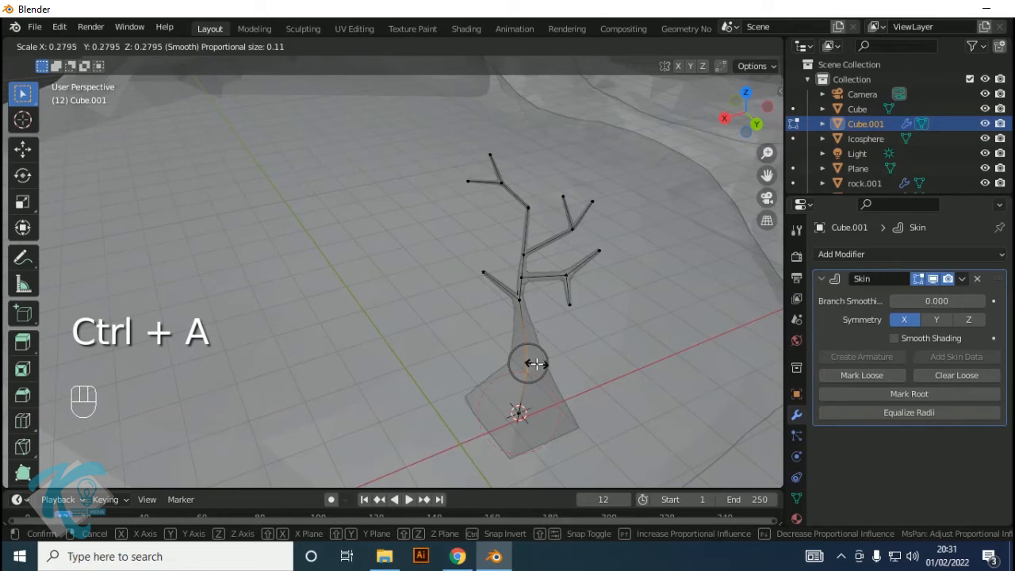
left_click(537, 364)
Scale the skin at the trunk's base vertex to about 0.7
middle_click_drag(537, 365, 547, 383)
left_click(582, 384)
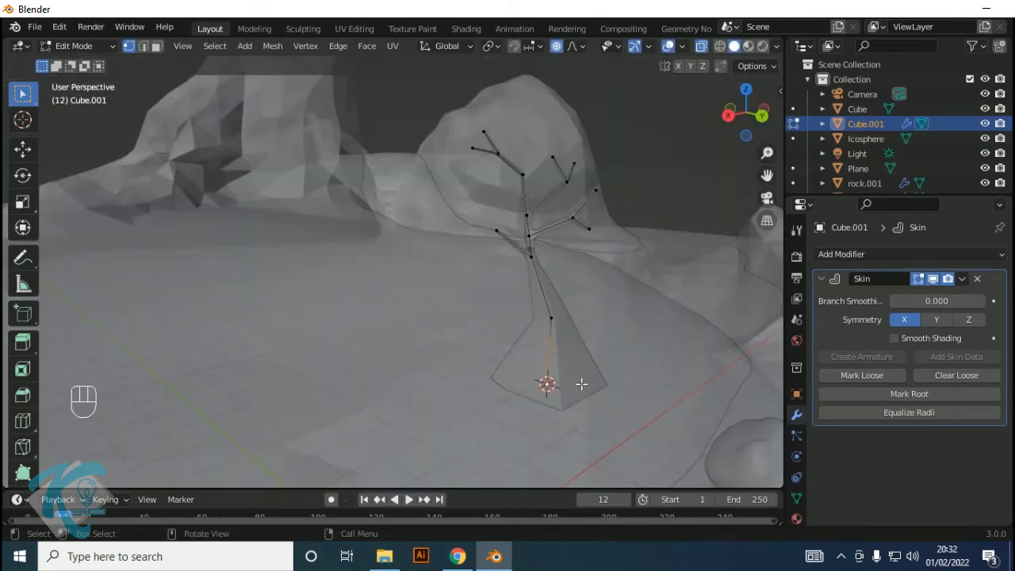
left_click(579, 380)
key("ctrl+a")
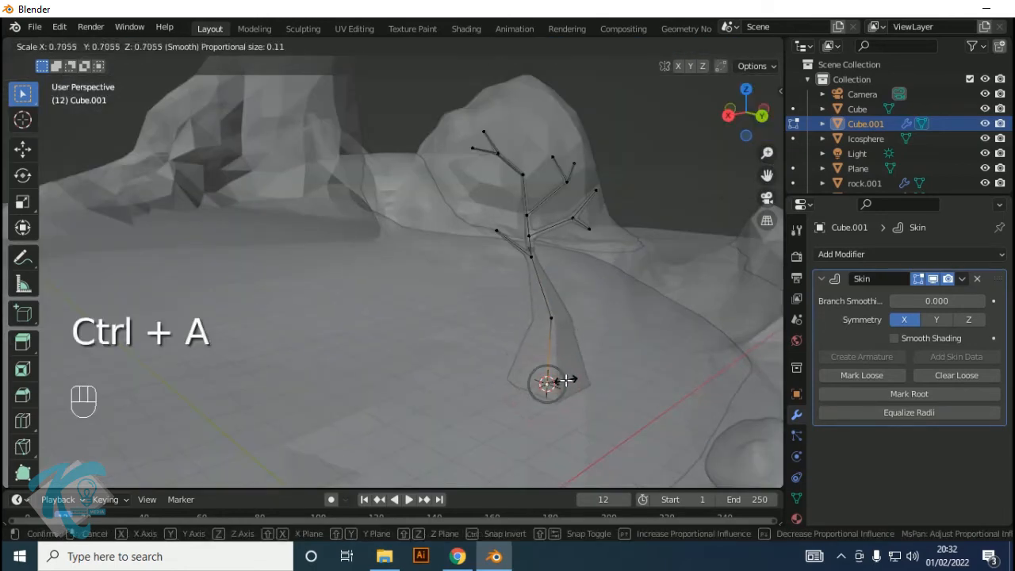
left_click(566, 381)
Thin the skin at the lower trunk's middle vertex once more to slim the trunk above its base
left_click(550, 319)
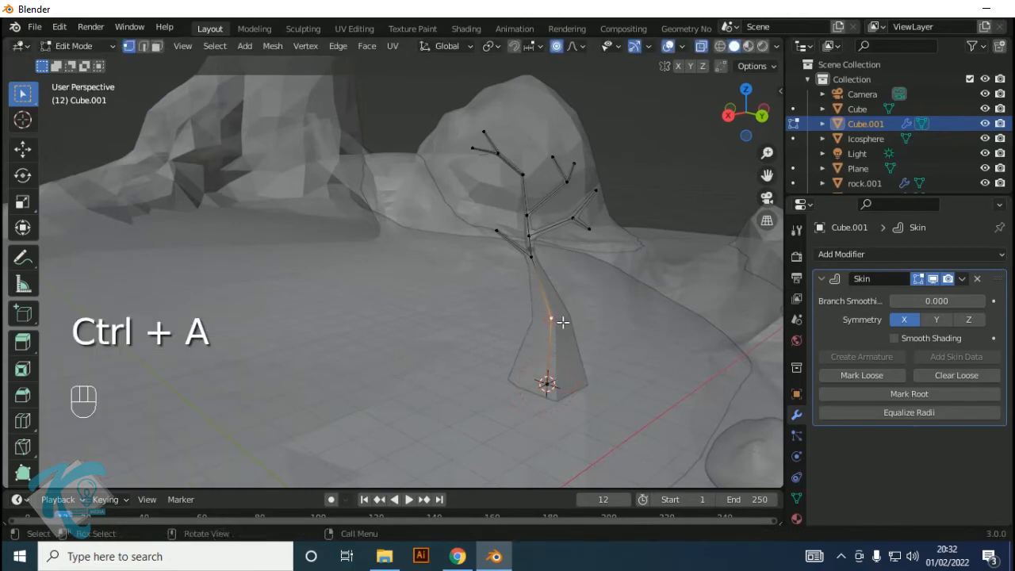
key("ctrl+a")
left_click(547, 313)
middle_click_drag(547, 312, 611, 282)
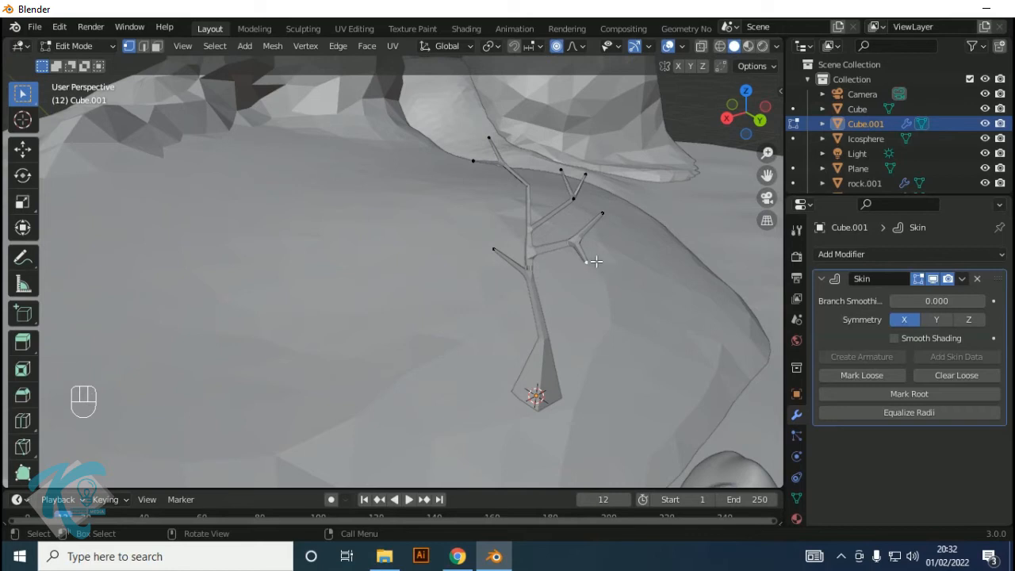
left_click(586, 261)
scroll(408, 230, "down", 3)
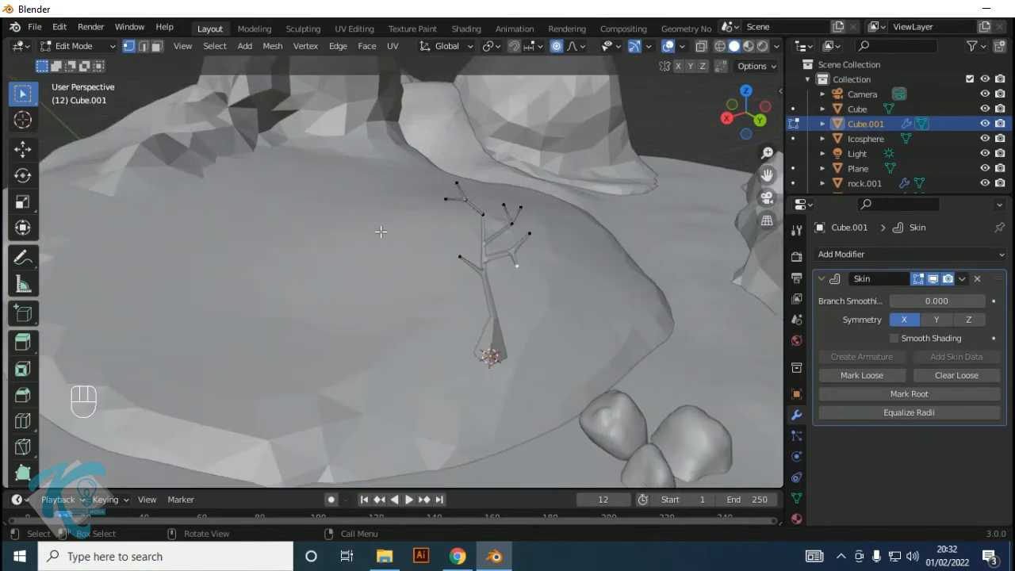
Turn X-ray display back on in Object Mode and return the tree to Edit Mode
key("Tab")
left_click(695, 46)
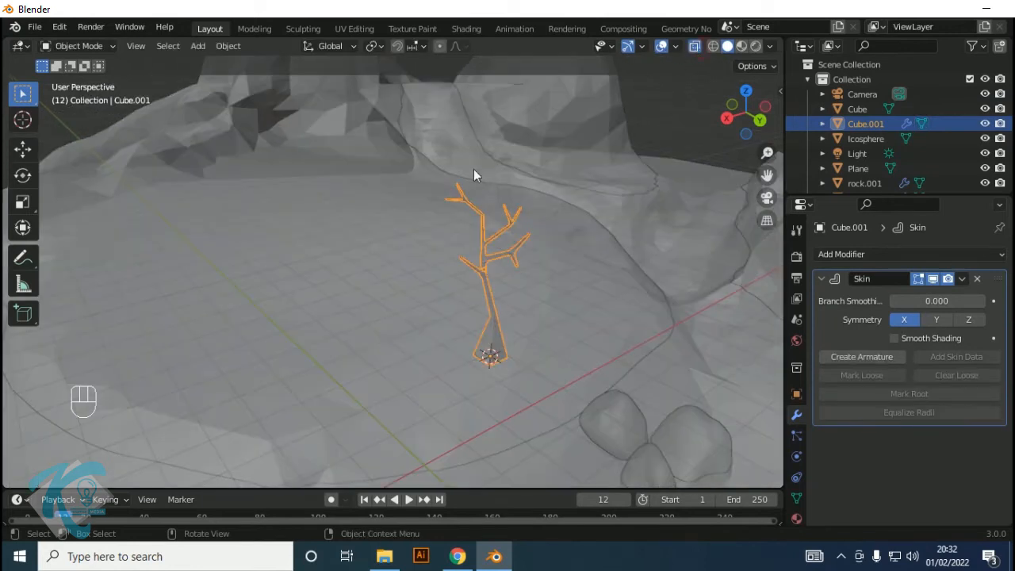
left_click(526, 200)
left_click(483, 248)
left_click(487, 269)
left_click(78, 46)
left_click(75, 77)
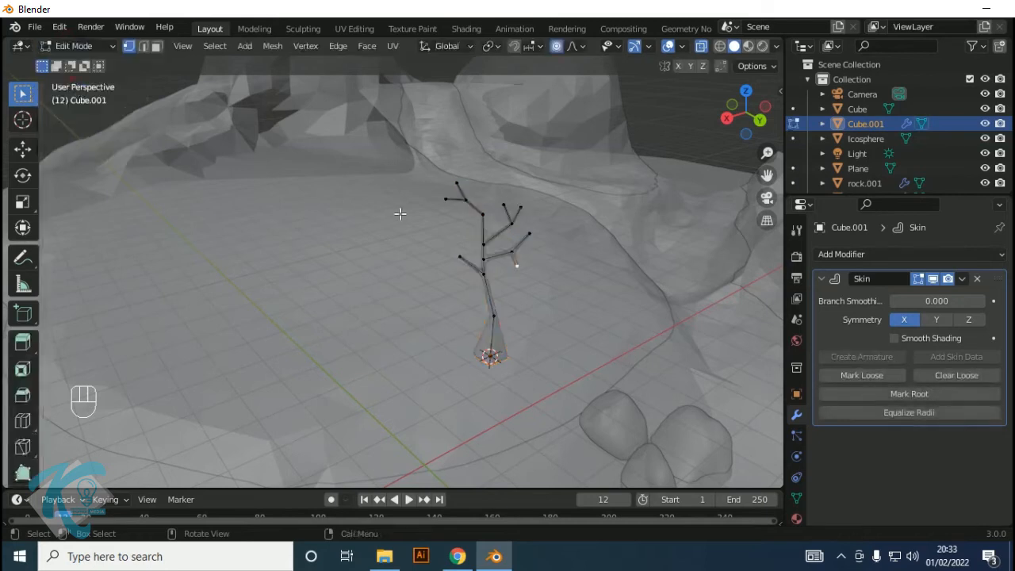
Snap the 3D cursor to the tip vertex of the topmost twig and return to Object Mode
left_click(458, 183)
key("shift+s")
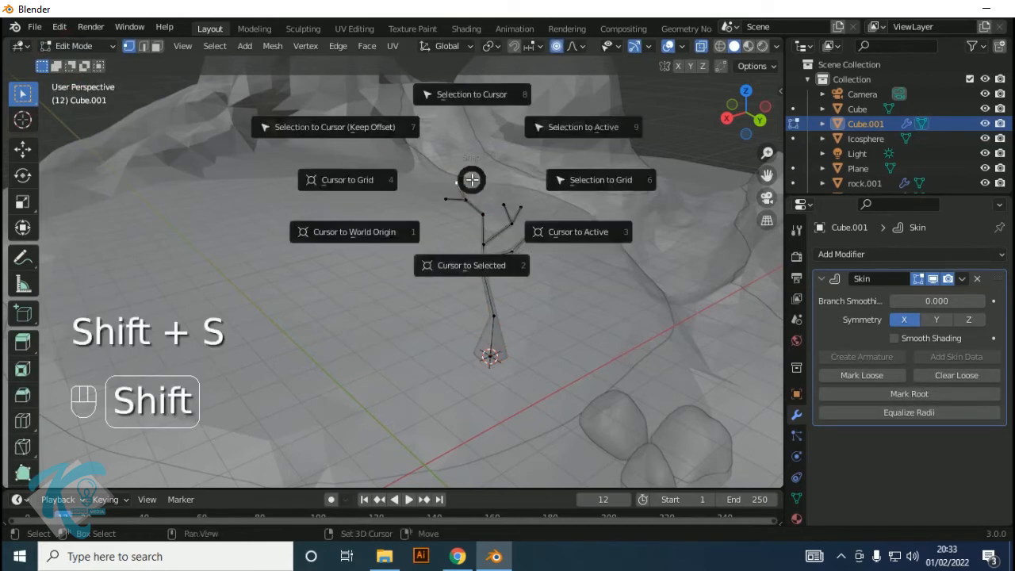
left_click(457, 265)
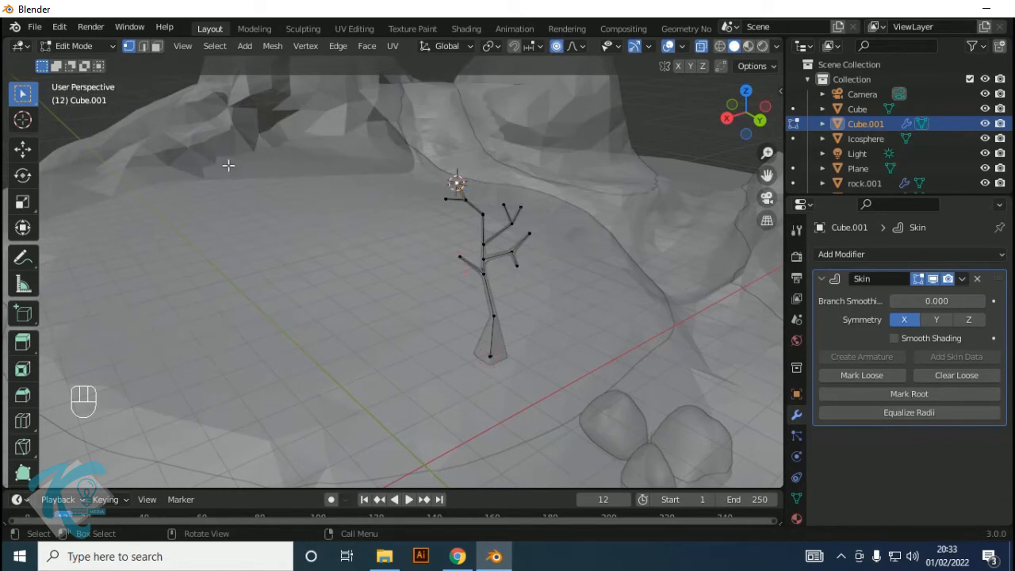
left_click(90, 47)
left_click(83, 59)
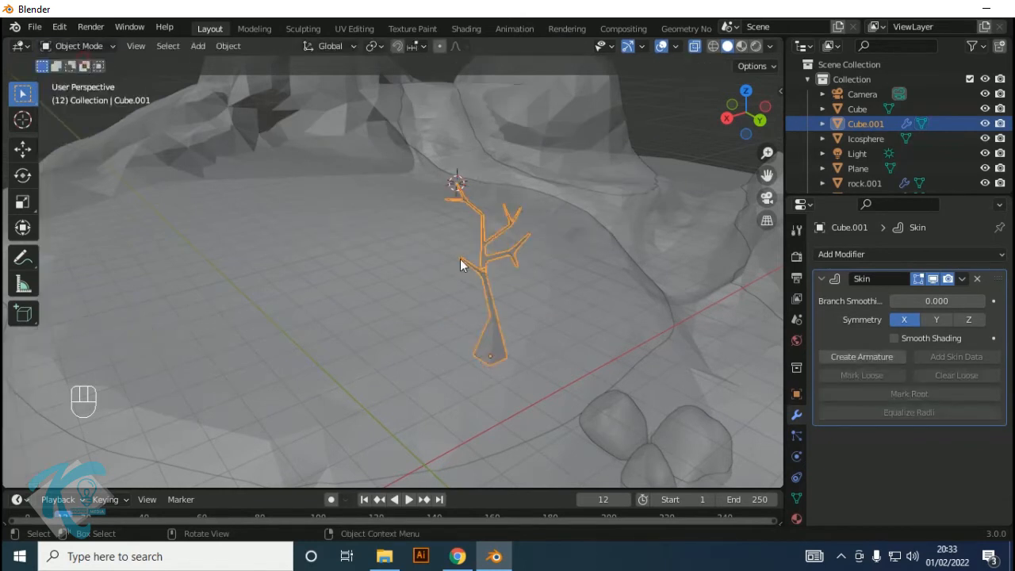
Add an ico sphere with 2 subdivisions and a 0.19 m radius at the 3D cursor on the topmost twig
scroll(542, 266, "up", 2)
left_click(541, 267)
key("shift+a")
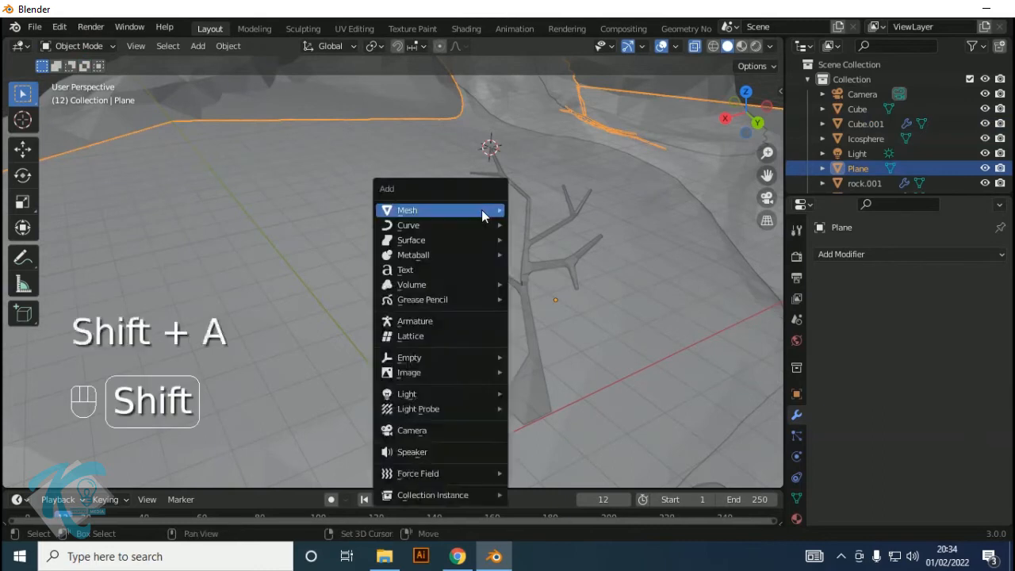
mouse_move(482, 209)
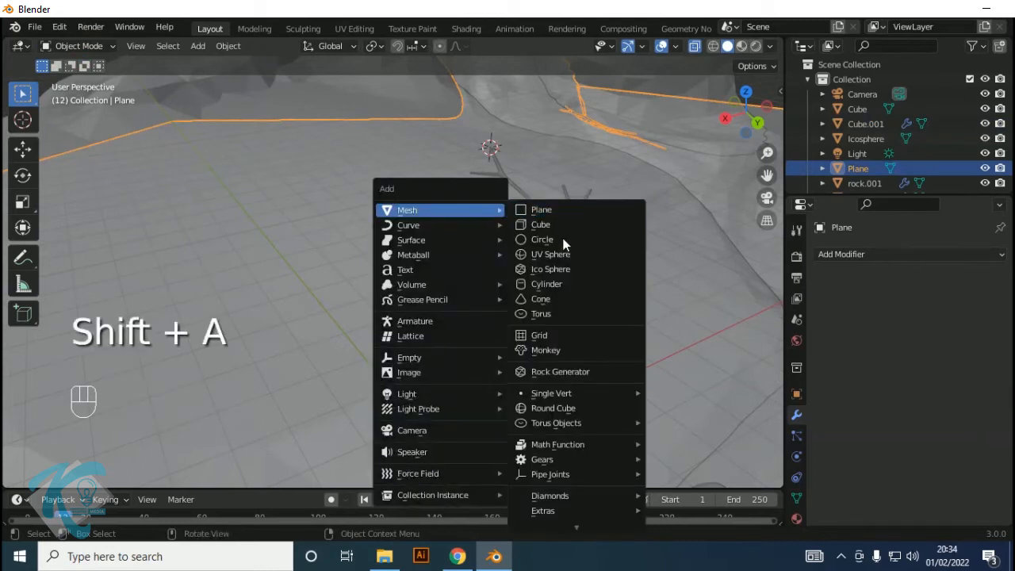
left_click(553, 268)
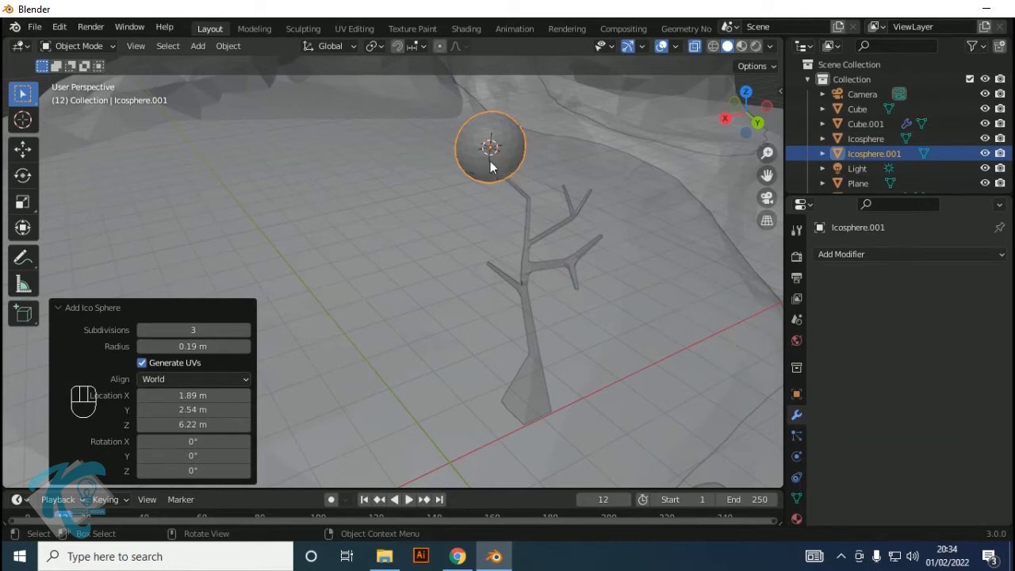
left_click(143, 329)
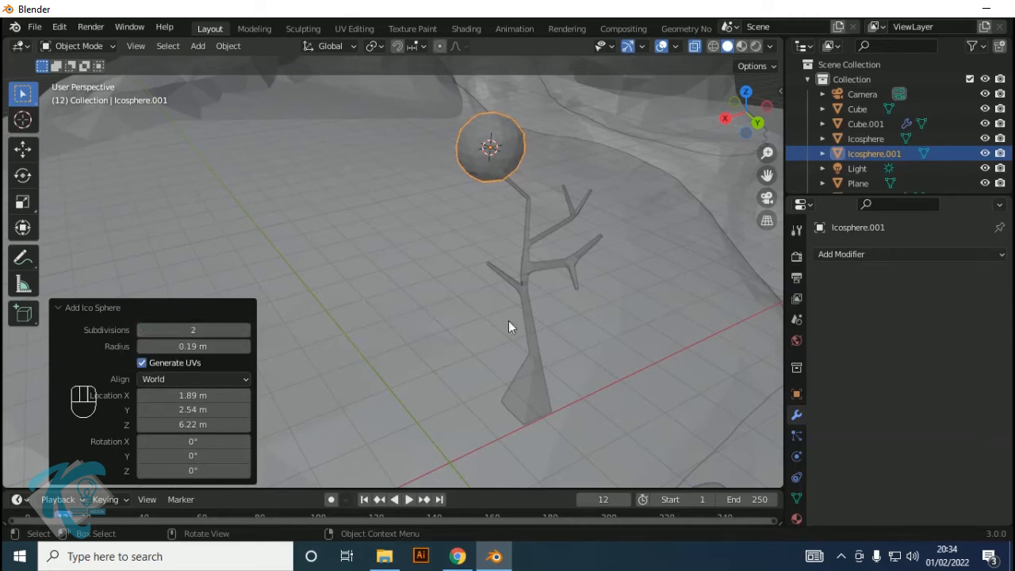
Duplicate the foliage sphere toward the neighbouring branch, offset about -0.27 m in X, 0.22 m in Y and -0.10 m in Z
left_click(511, 154)
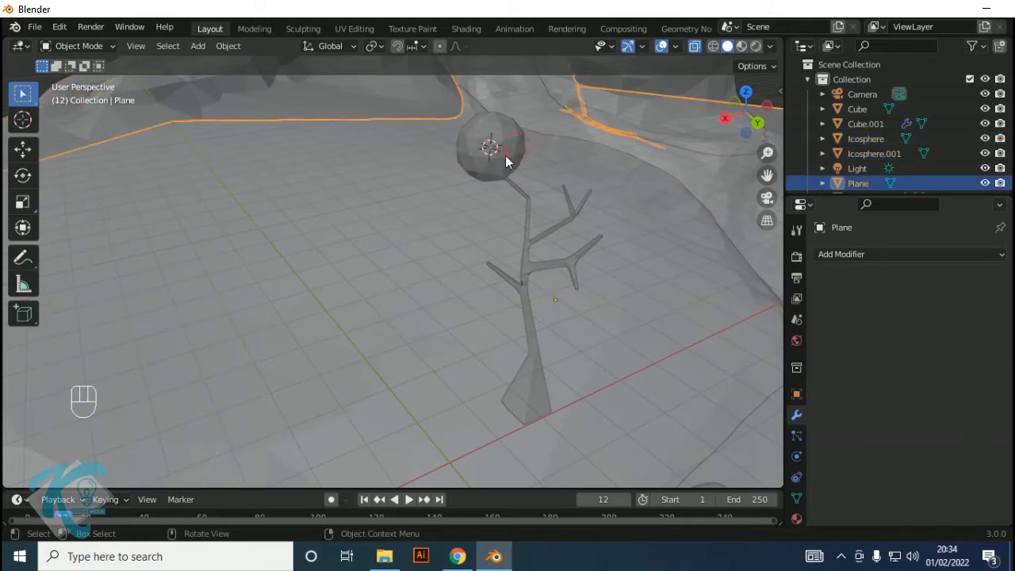
left_click(497, 162)
left_click(509, 131)
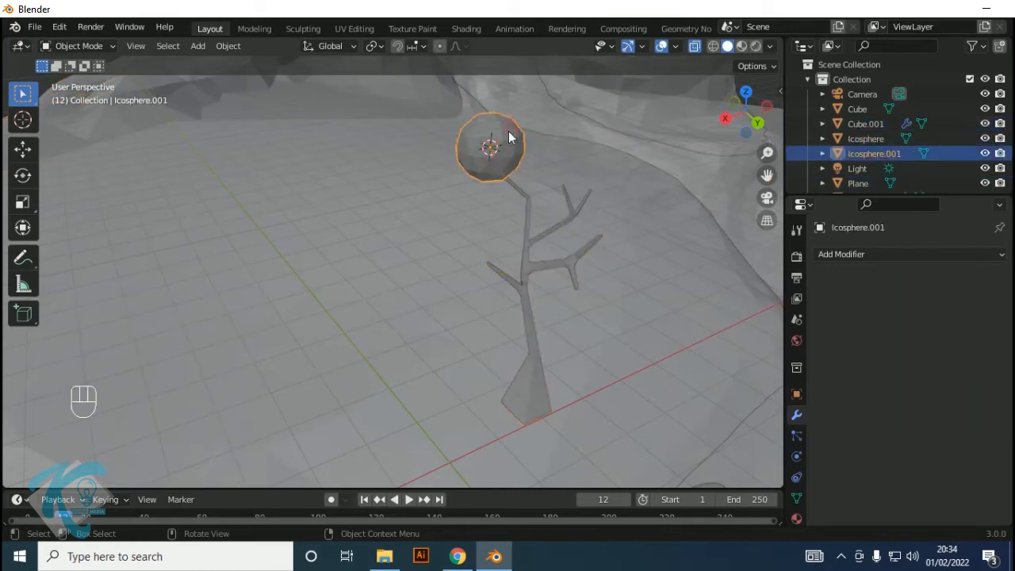
key("shift+d")
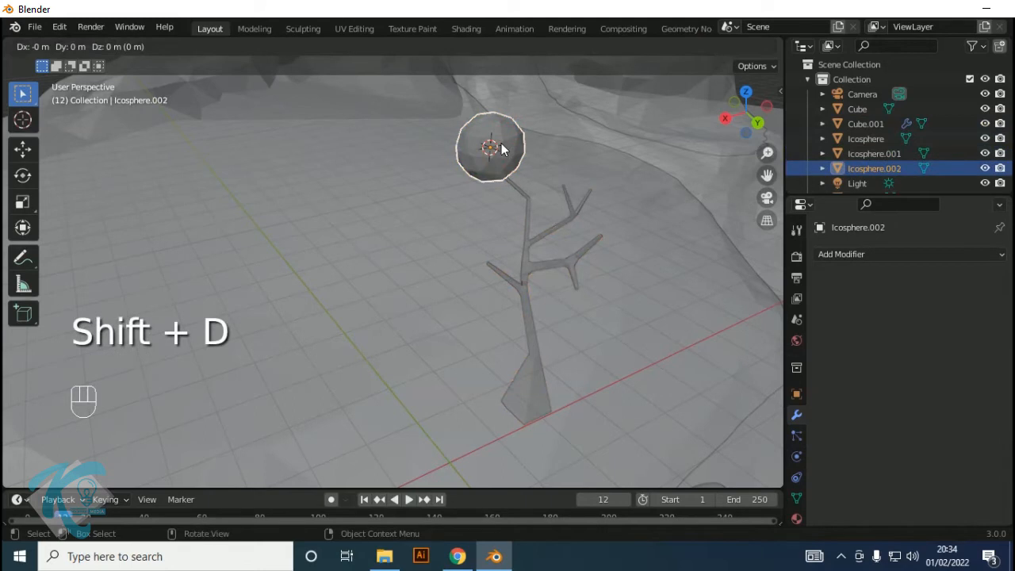
left_click(565, 170)
Scale the duplicated foliage sphere down to about 0.677
middle_click_drag(607, 176, 502, 217)
key("s")
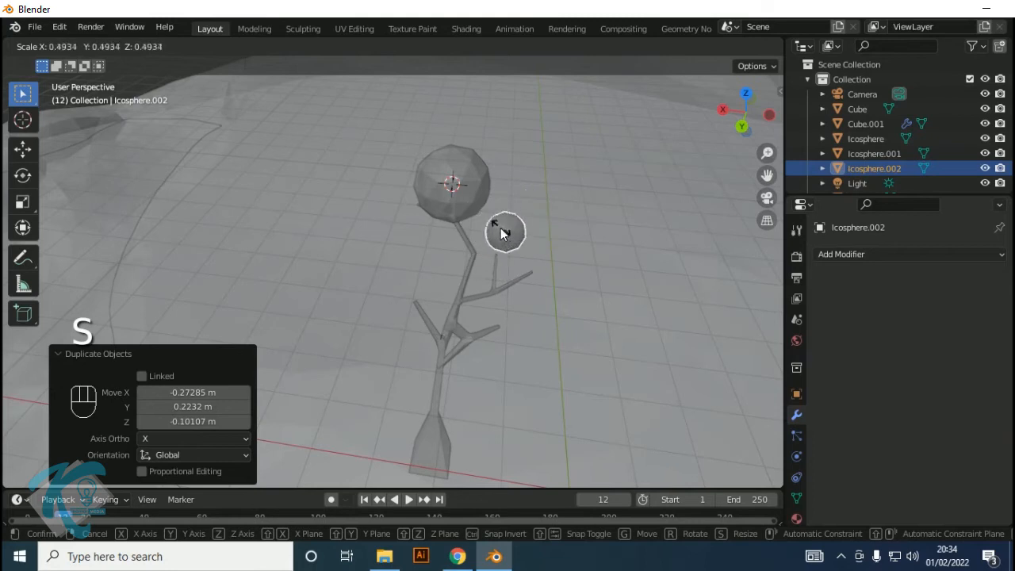
left_click(512, 236)
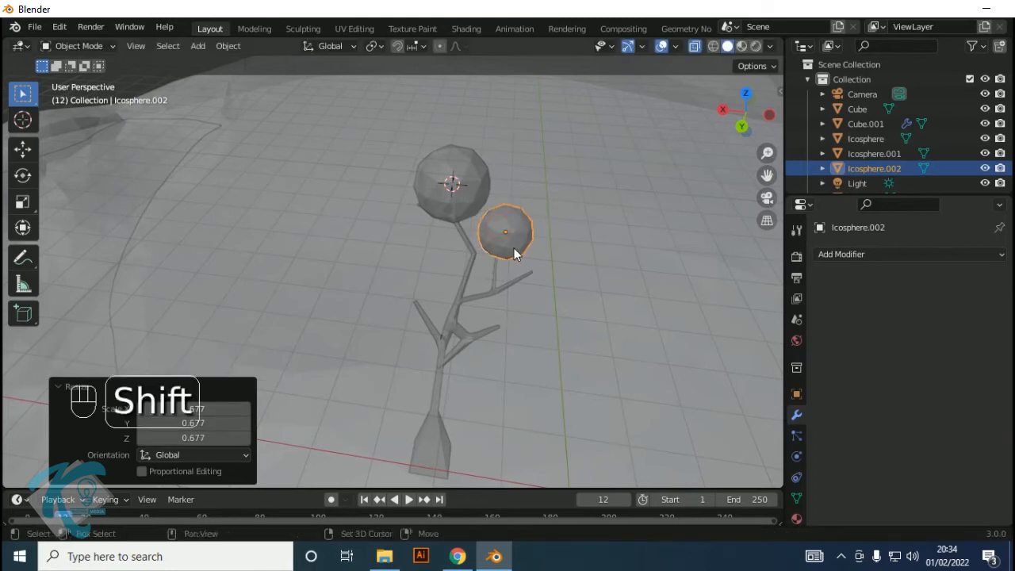
Duplicate and resize foliage spheres for the remaining branches, positioning the newest copy about 0.23 m in X and -0.05 m in Y on the lower twig
key("shift+d")
left_click(585, 281)
middle_click_drag(585, 281, 581, 226)
key("s")
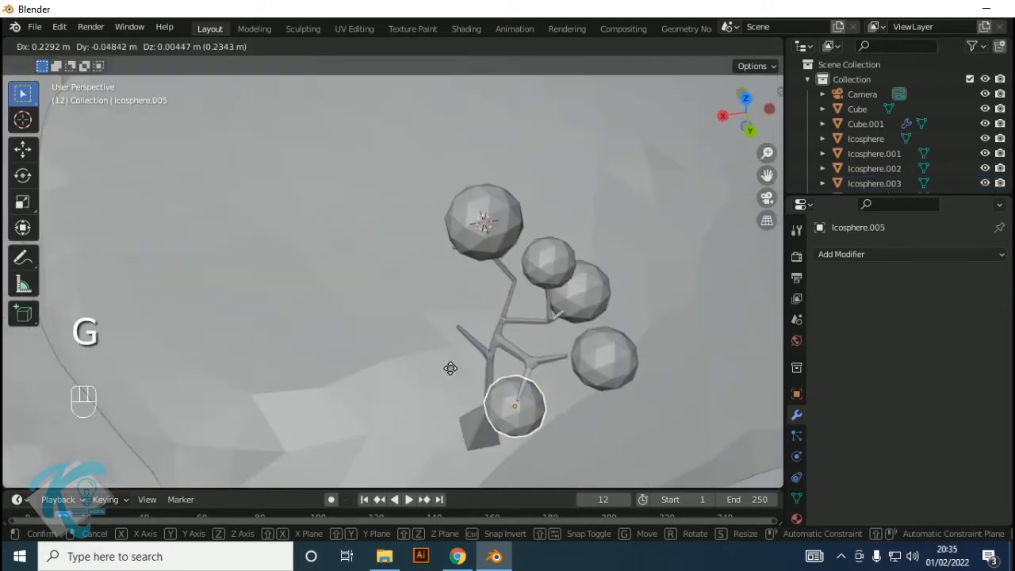
left_click(450, 368)
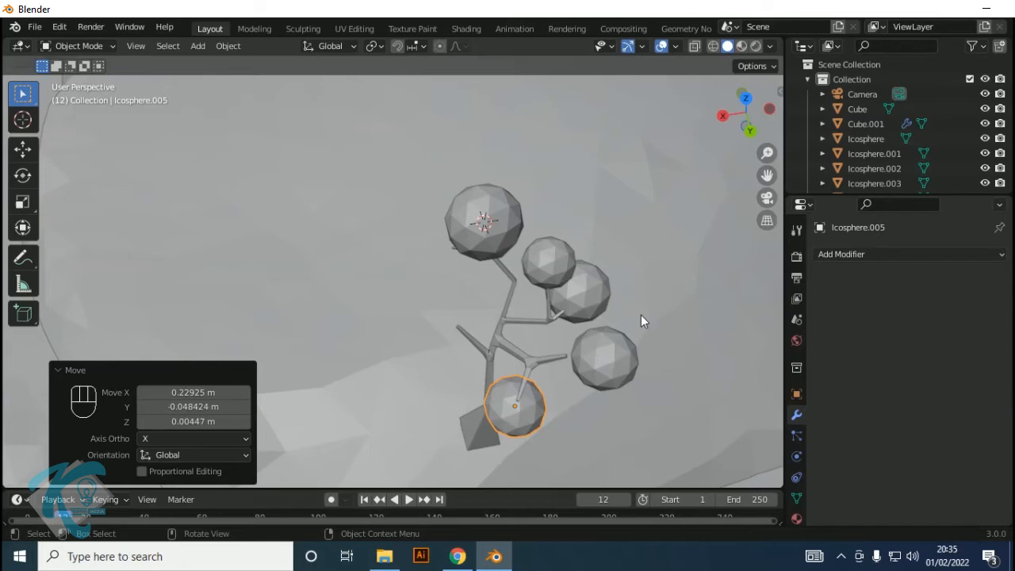
Nudge the lower twig's foliage sphere slightly outward in top orthographic view
key("KP_7")
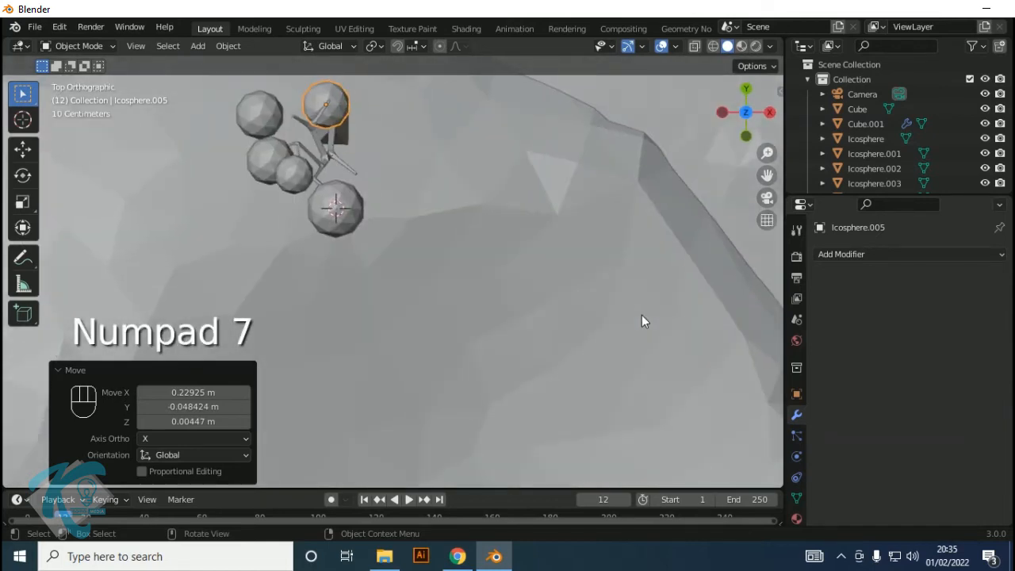
middle_click_drag(358, 124, 396, 208, "shift")
key("g")
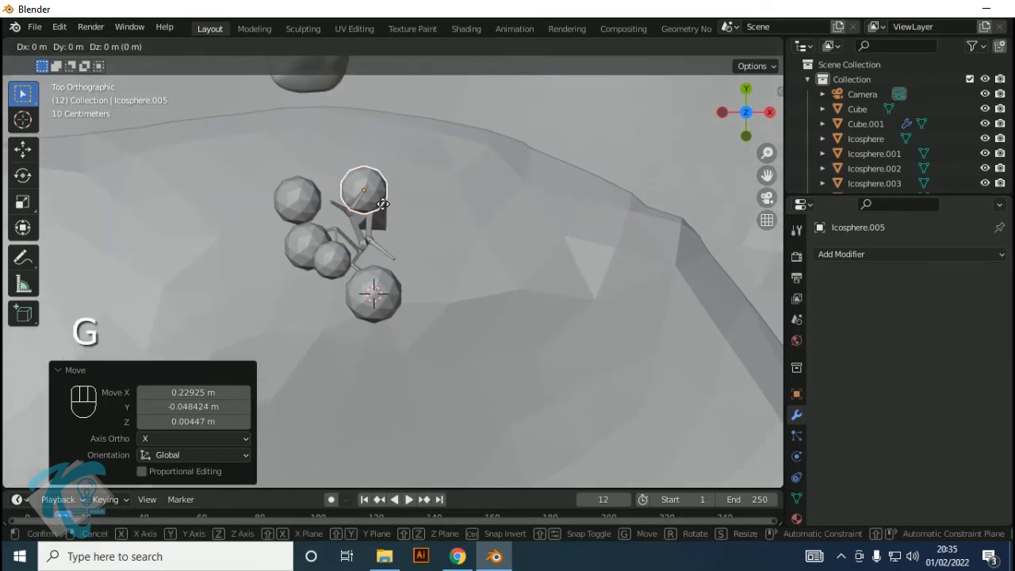
left_click(385, 195)
In top view, move Icosphere.004 about 0.20 m in X, and Icosphere.003 about -0.05 m in X and 0.08 m in Y
left_click(298, 192)
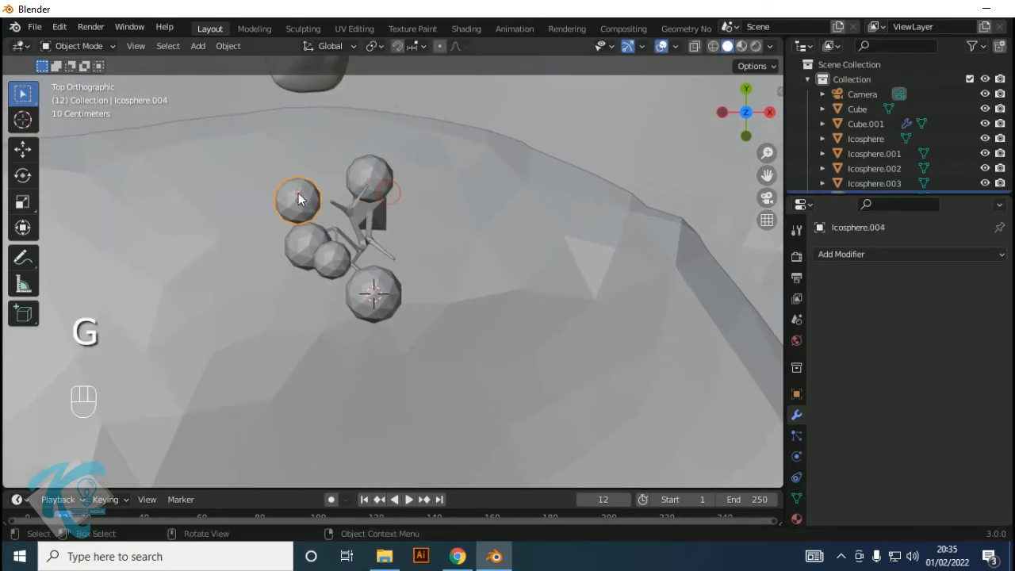
key("g")
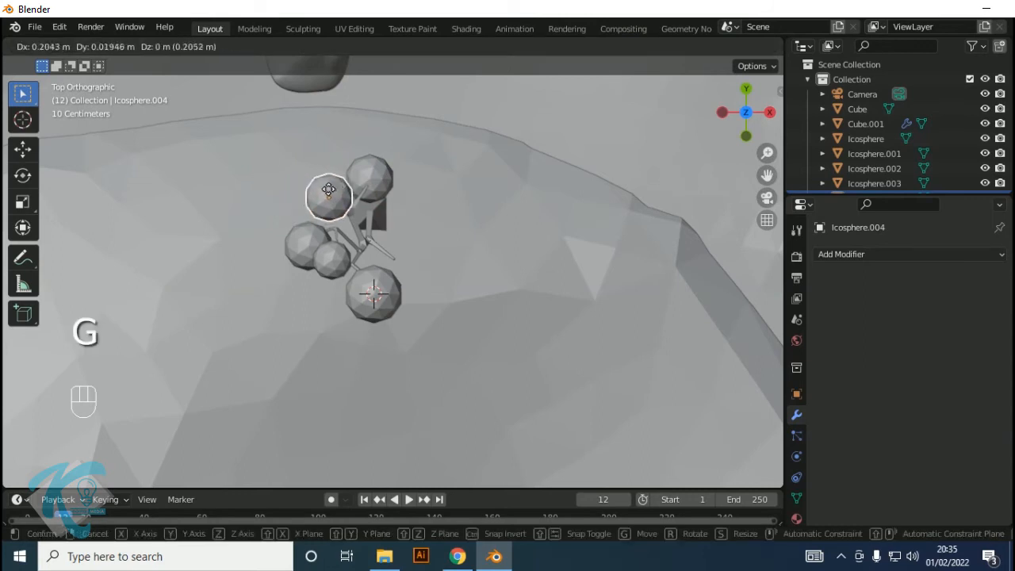
left_click(334, 189)
left_click(311, 244)
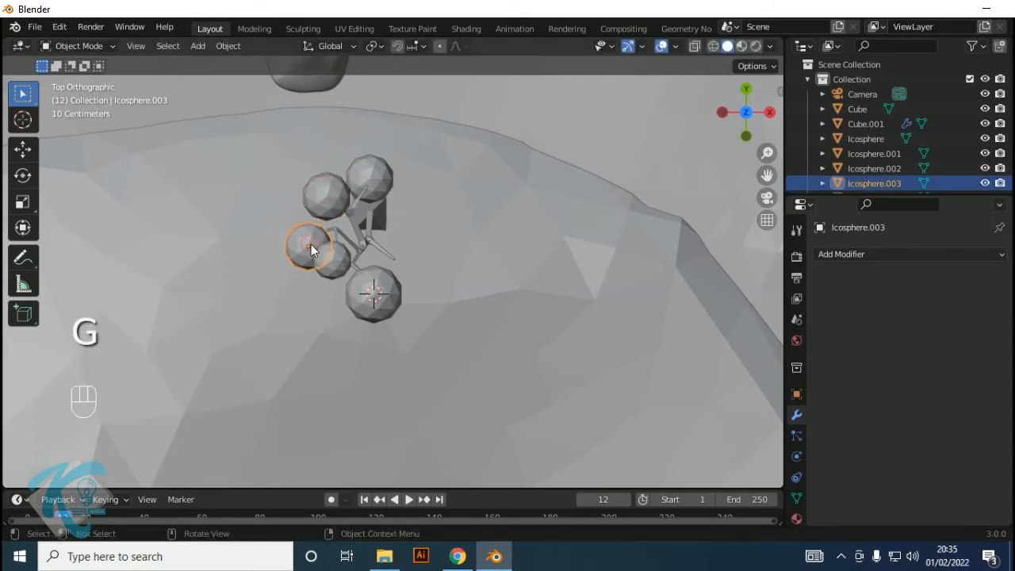
key("g")
left_click(303, 231)
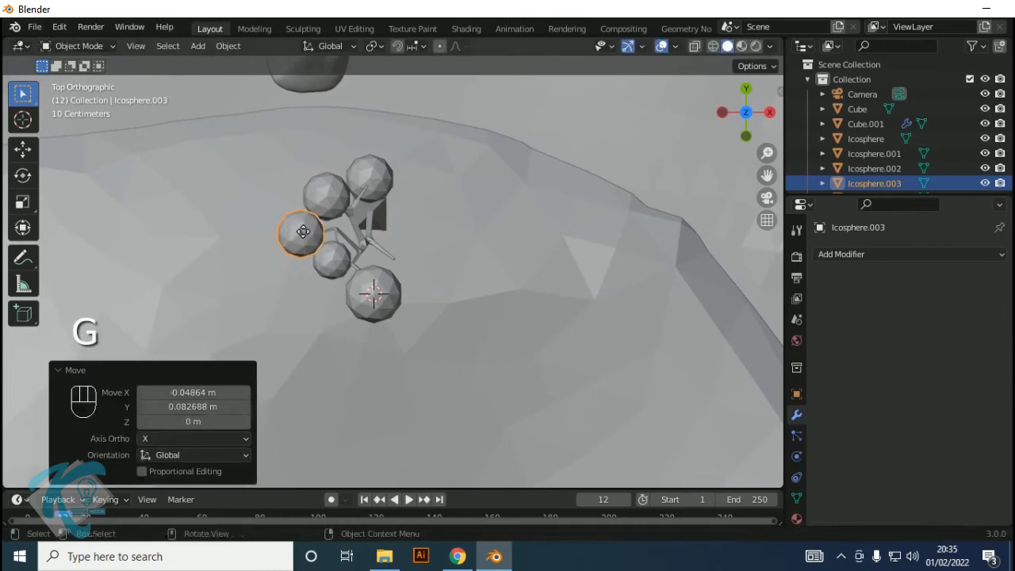
Duplicate Icosphere.005 onto the bare branch tip, offset about 0.15 m in X and -0.48 m in Y
left_click(378, 184)
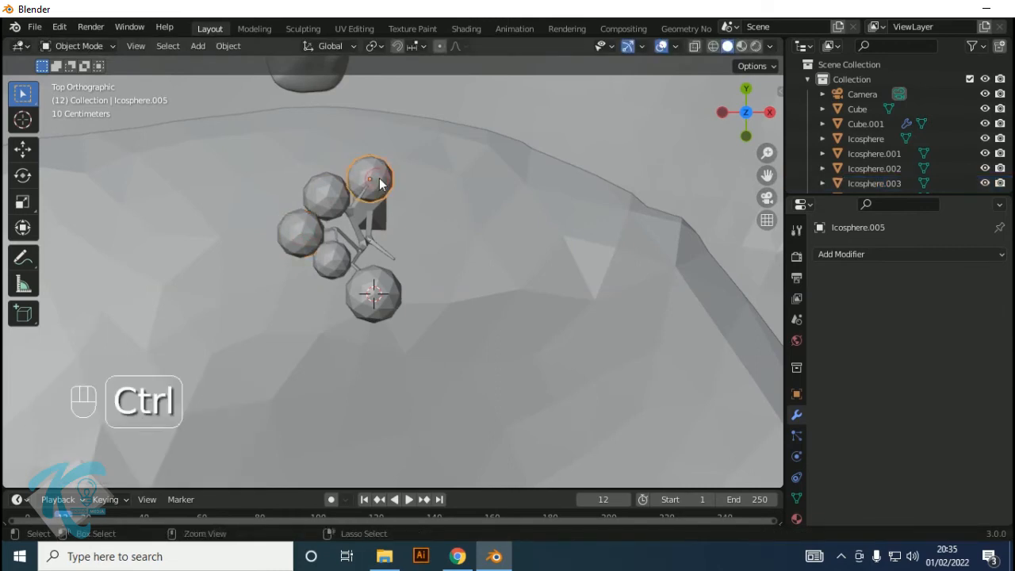
key("shift+d")
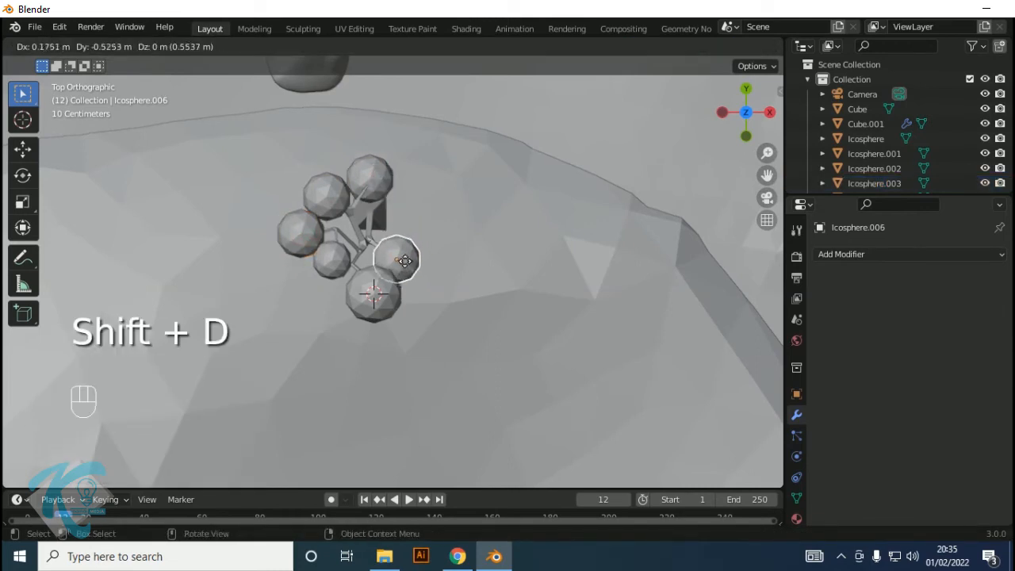
left_click(400, 253)
Raise Icosphere.005 about 0.11 m along the Z axis
middle_click_drag(482, 208, 250, 106)
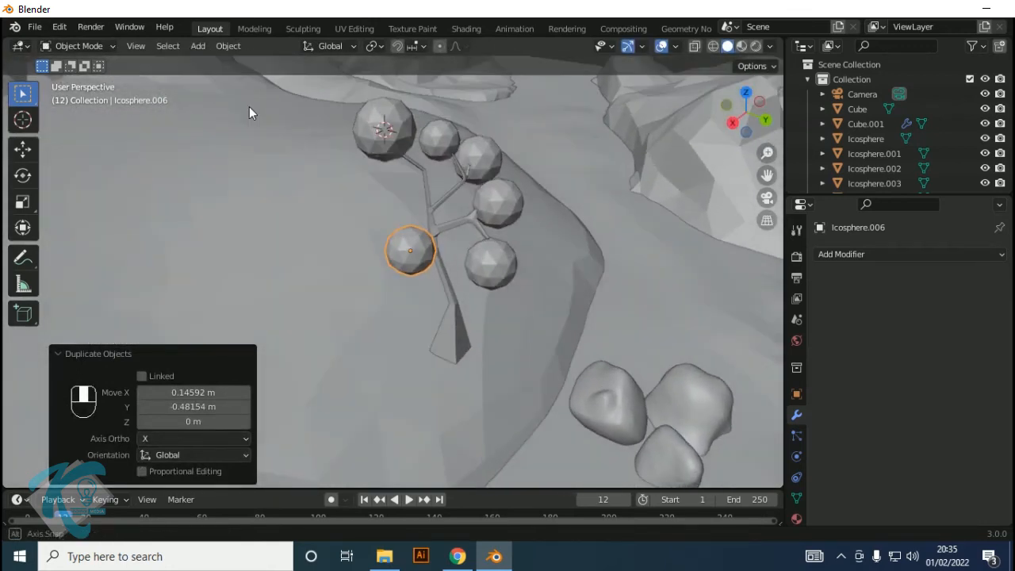
middle_click_drag(539, 274, 493, 240)
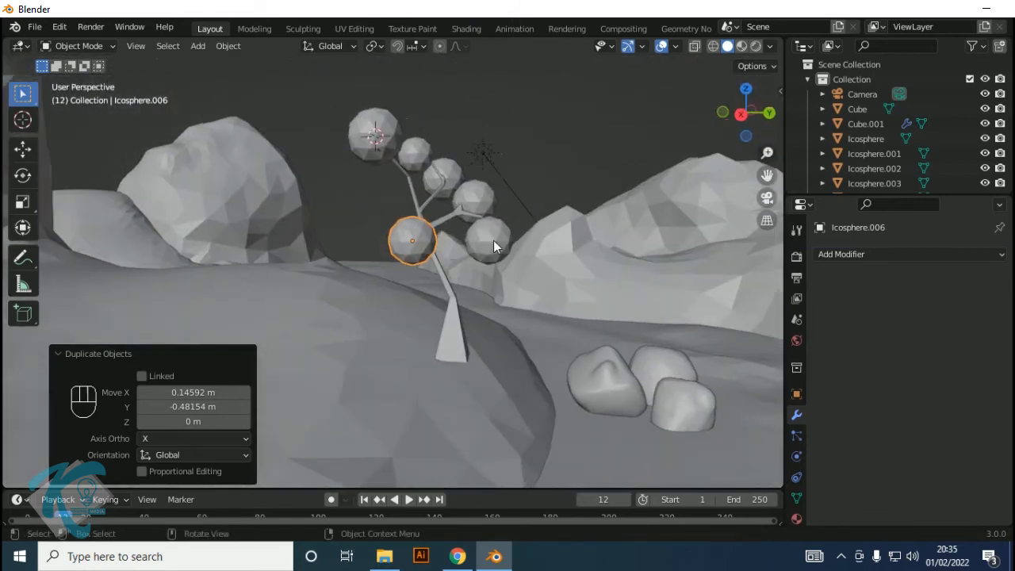
left_click(494, 240)
key("g")
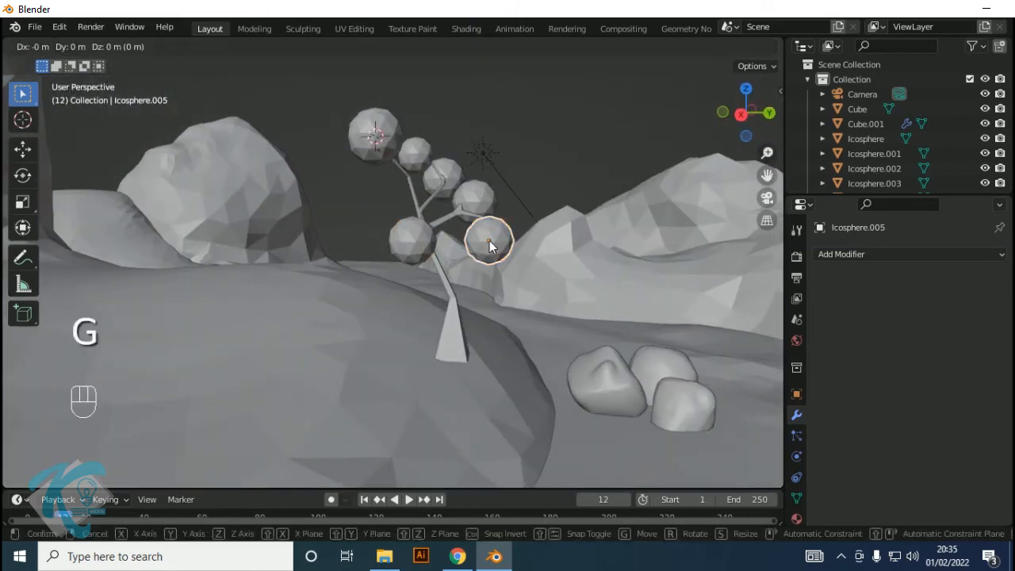
key("z")
left_click(492, 223)
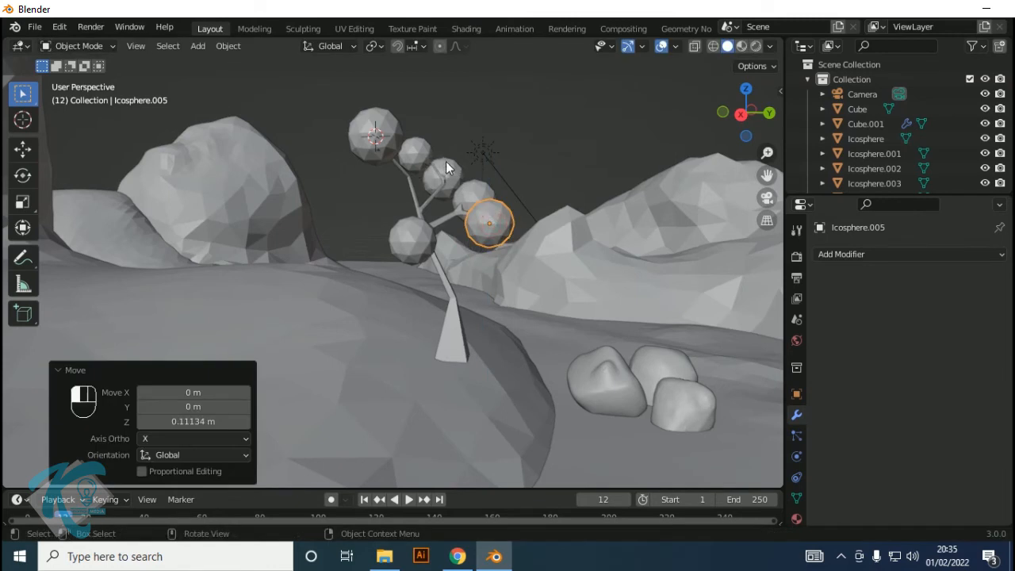
Raise Icosphere.003 about 0.16 m along the Z axis
left_click(448, 170)
key("g")
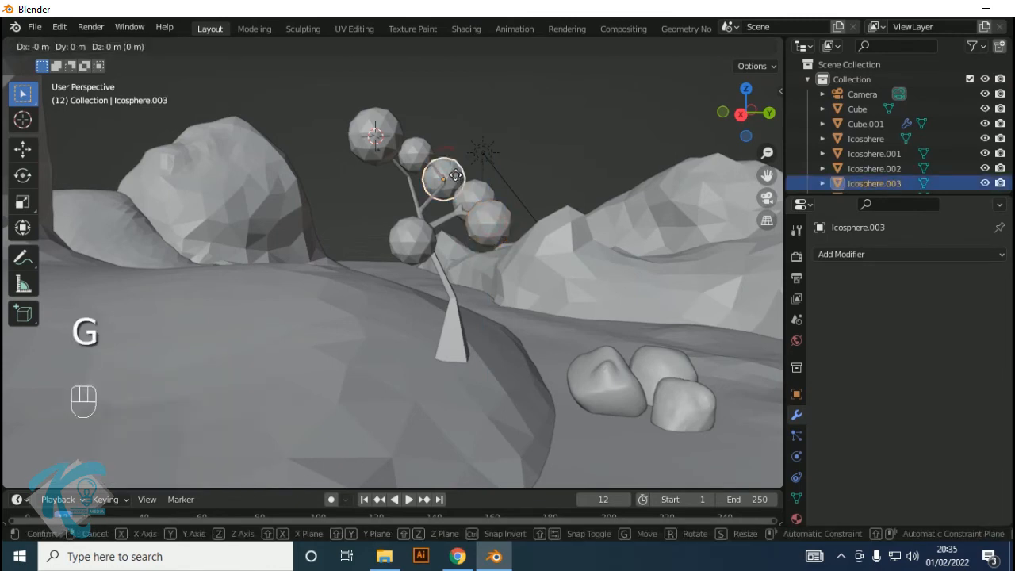
key("z")
left_click(447, 154)
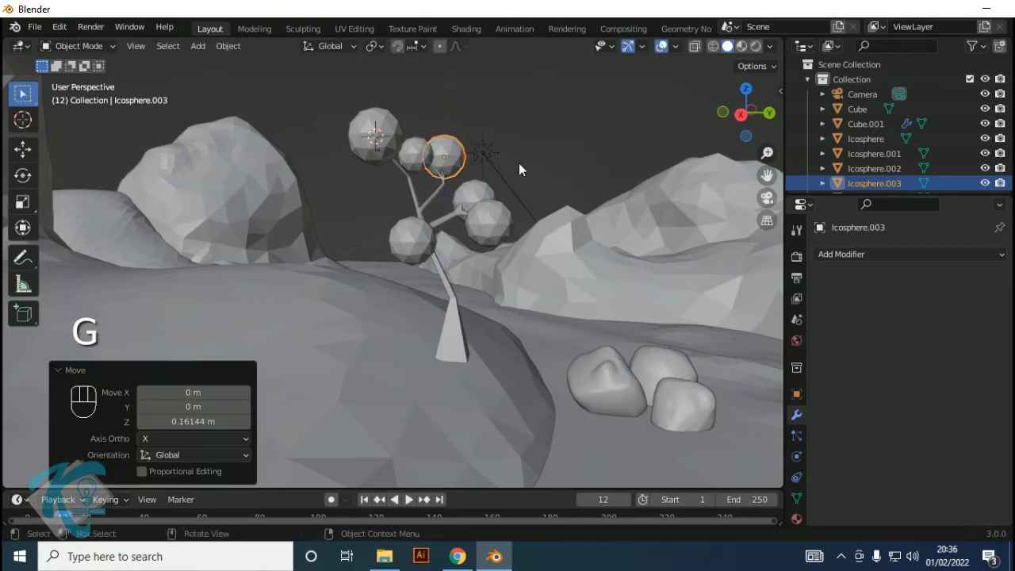
Place an enlarged foliage sphere copy amid the central branches, shifting it about -0.17 m in X, -0.07 m in Y and -0.07 m in Z
middle_click_drag(548, 193, 545, 201)
left_click(472, 192)
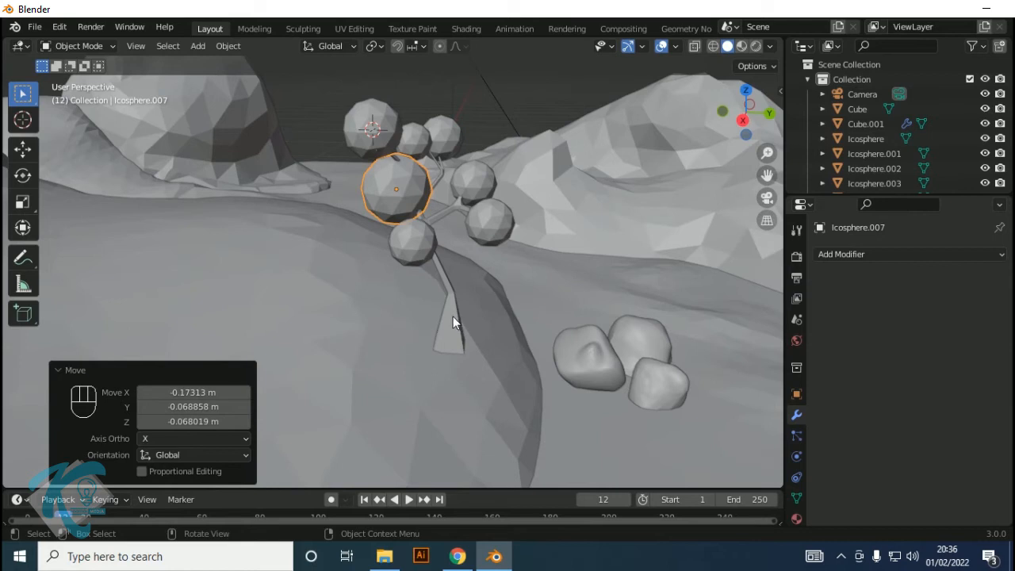
Create a new material for the tree trunk and branches
left_click(453, 316)
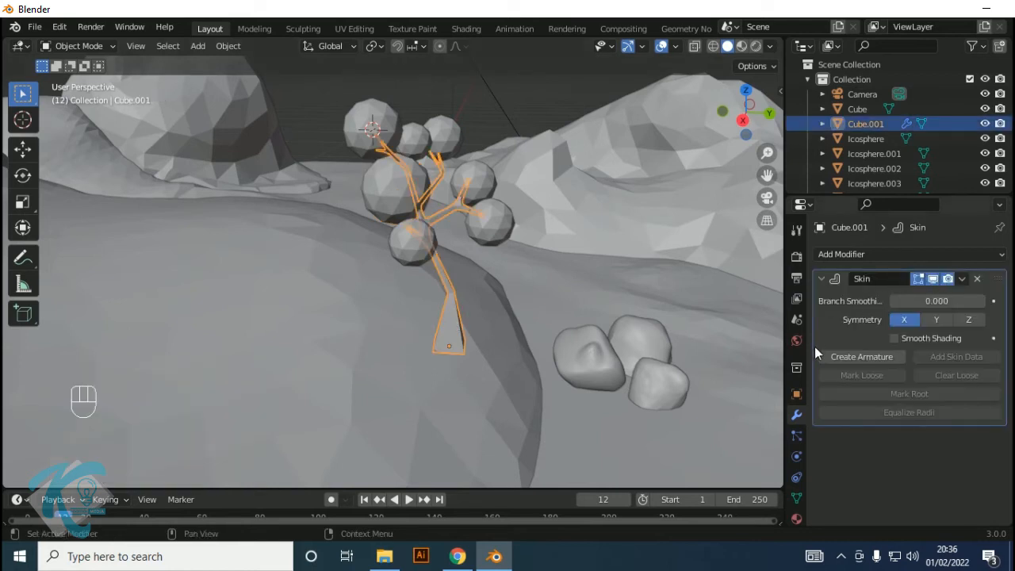
left_click(797, 519)
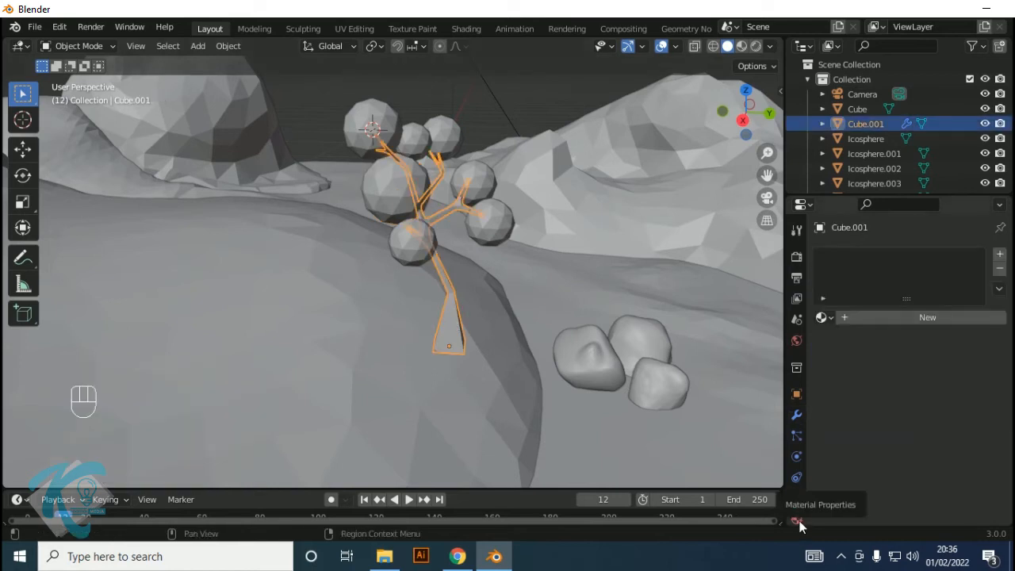
left_click(900, 317)
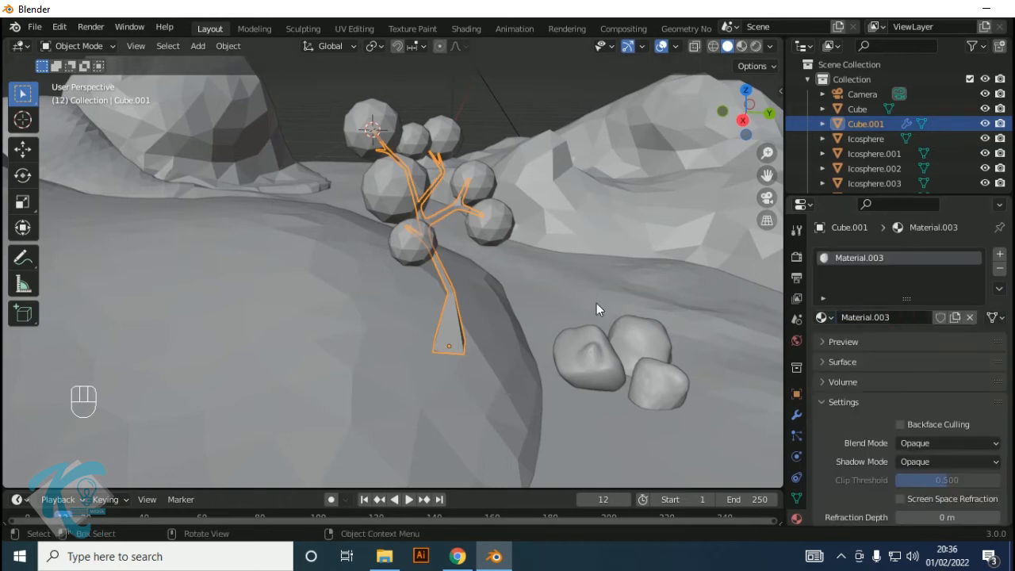
In the Shading workspace, set the trunk material's base color to a brown with hue 0.110, saturation 0.666 and value about 0.472
left_click(465, 28)
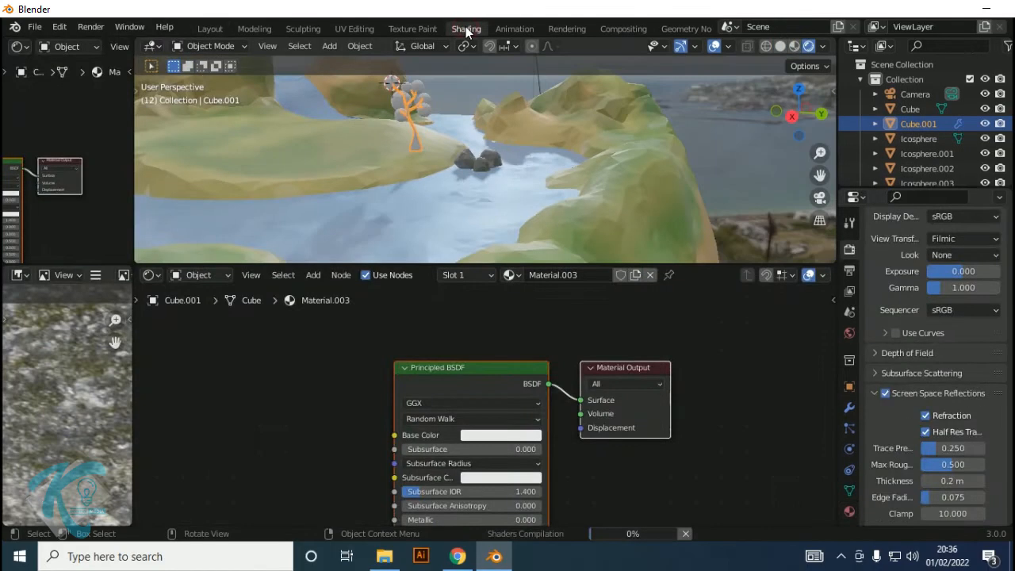
middle_click_drag(449, 118, 531, 137)
scroll(453, 207, "up", 4)
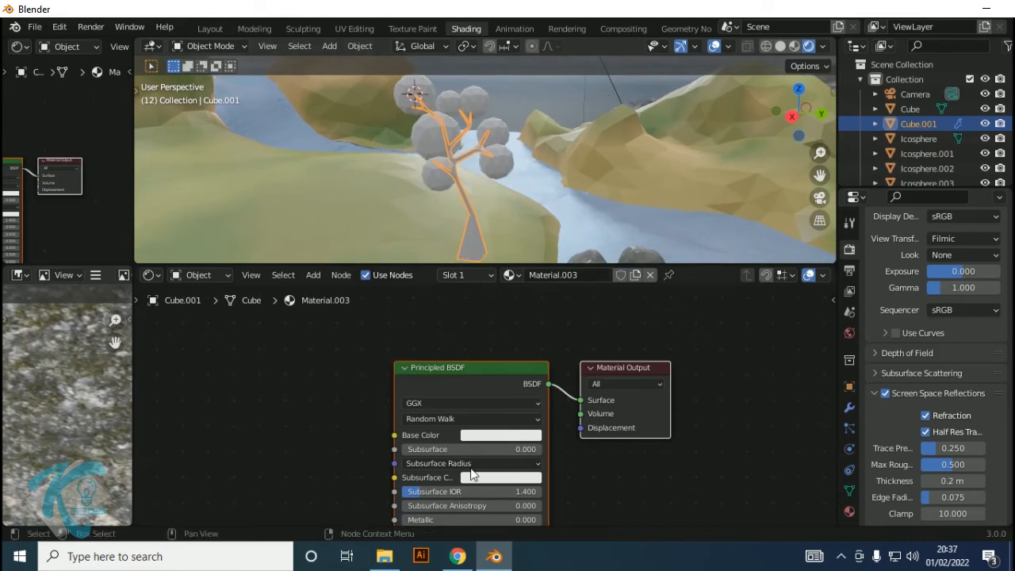
left_click(482, 438)
left_click(482, 439)
left_click(483, 438)
left_click(509, 301)
left_click(503, 309)
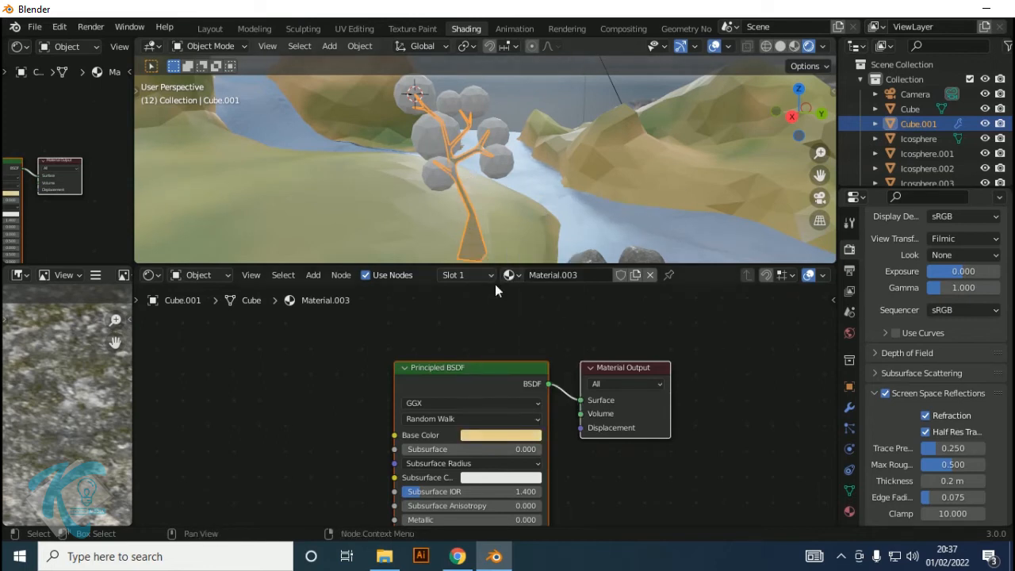
left_click(482, 433)
mouse_move(572, 267)
left_mouse_down()
mouse_move(574, 293)
mouse_move(576, 276)
left_mouse_up()
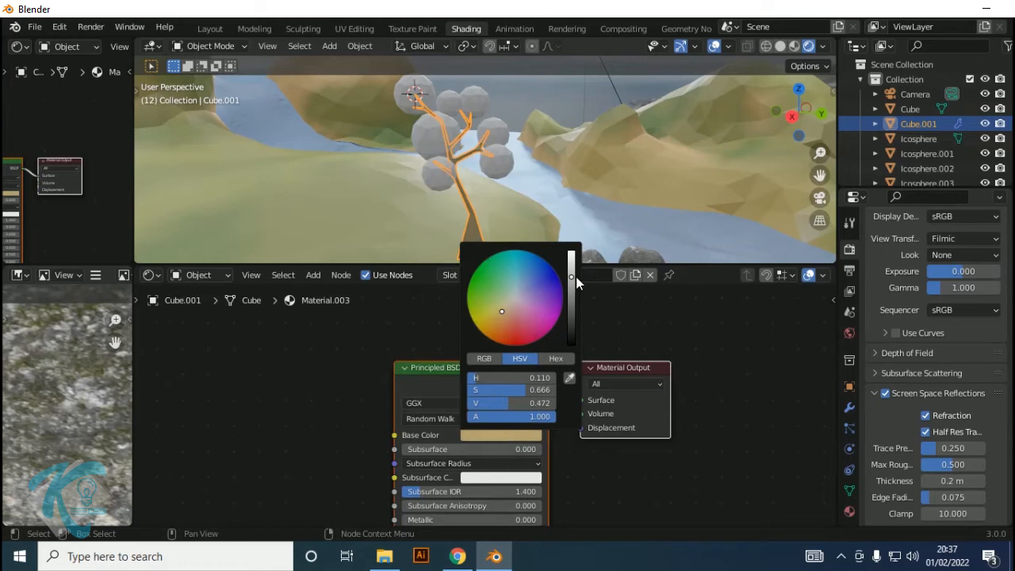
left_click(461, 224)
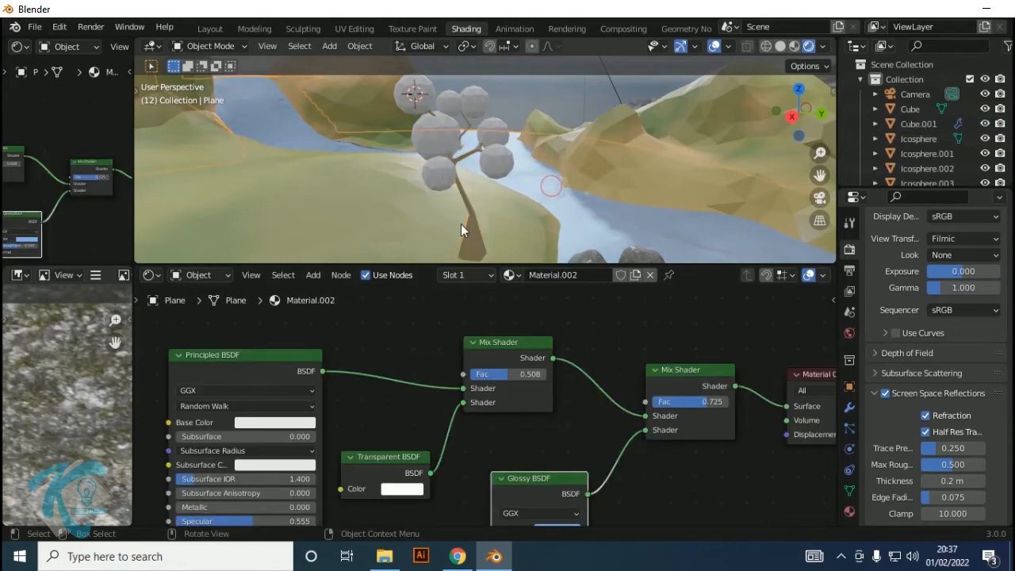
Give the lowest foliage sphere a new material with a darkened green base color, hue 0.307 and saturation 0.854
left_click(441, 173)
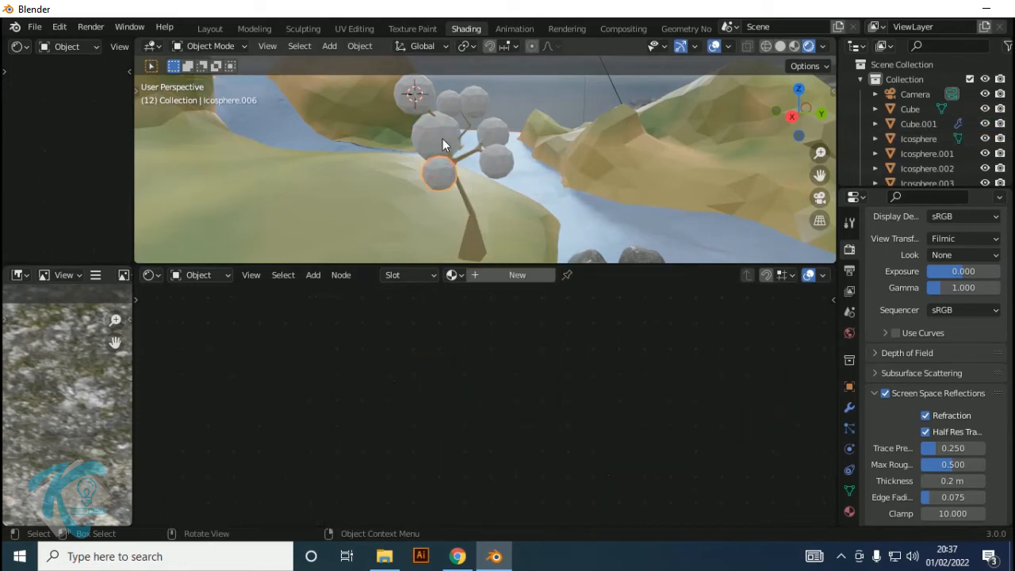
left_click(517, 274)
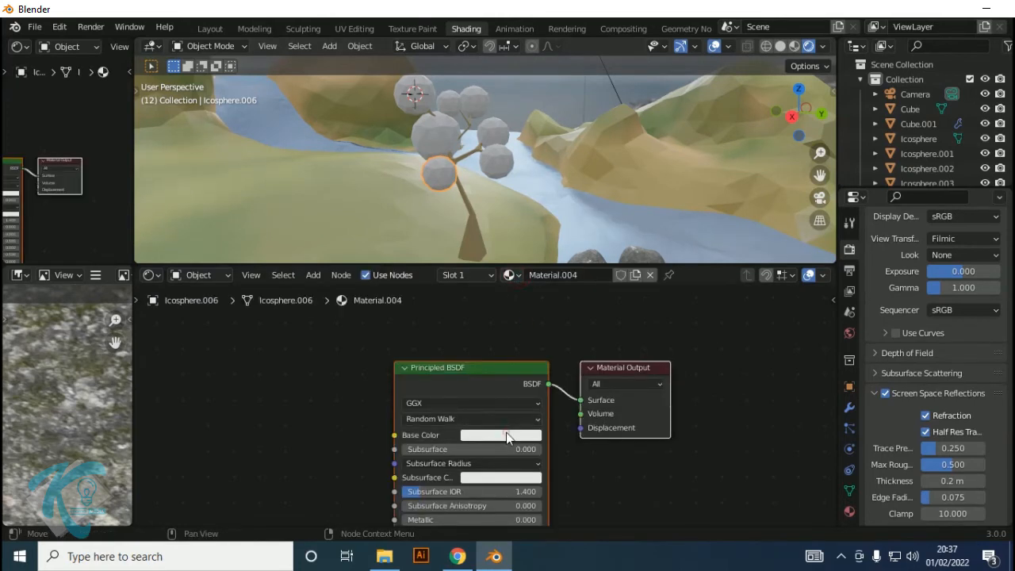
left_click(506, 435)
left_click(488, 290)
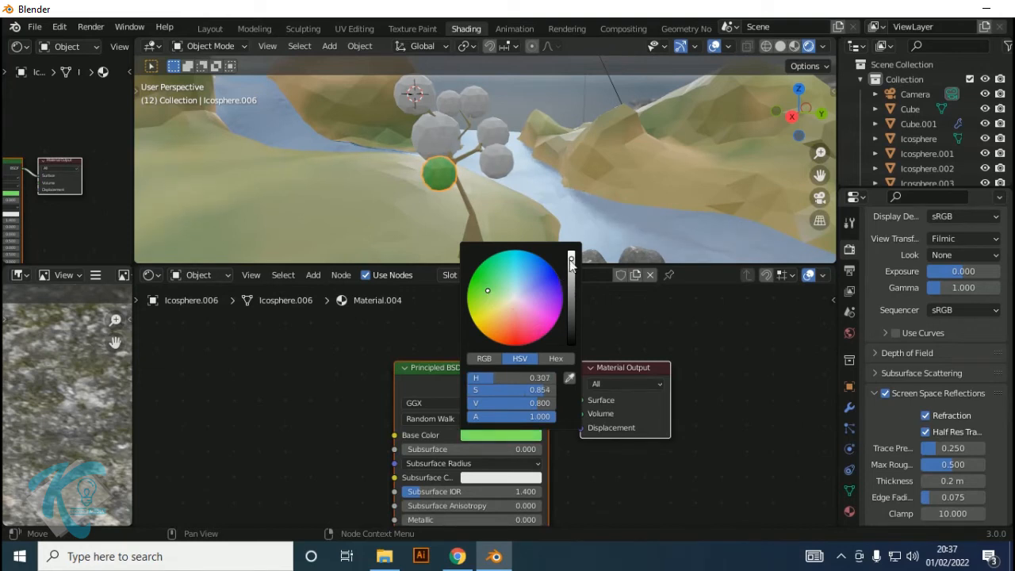
left_click_drag(571, 262, 571, 290)
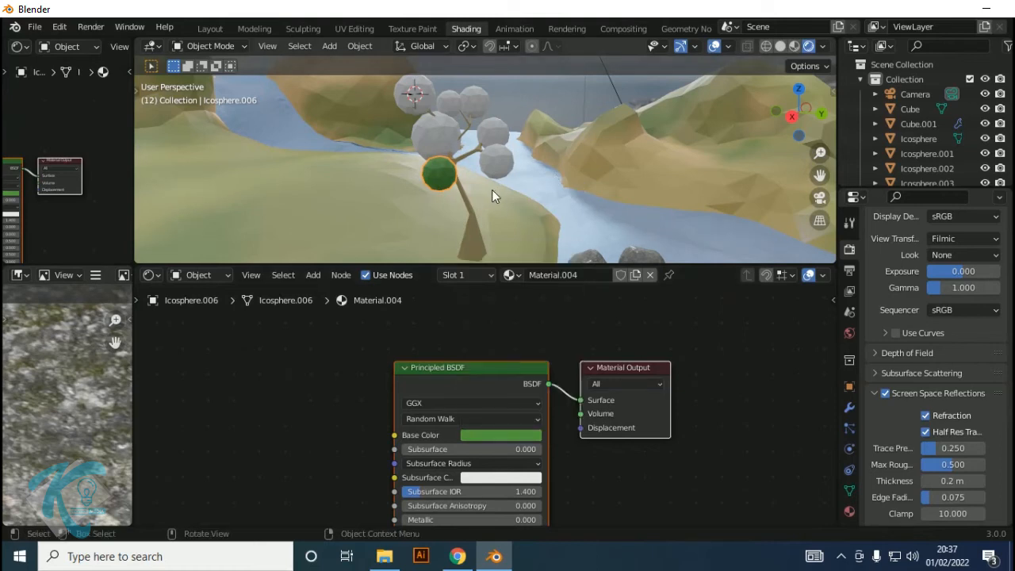
Link the lowest foliage sphere's green material to the six other grey foliage spheres of the tree
left_click(429, 98)
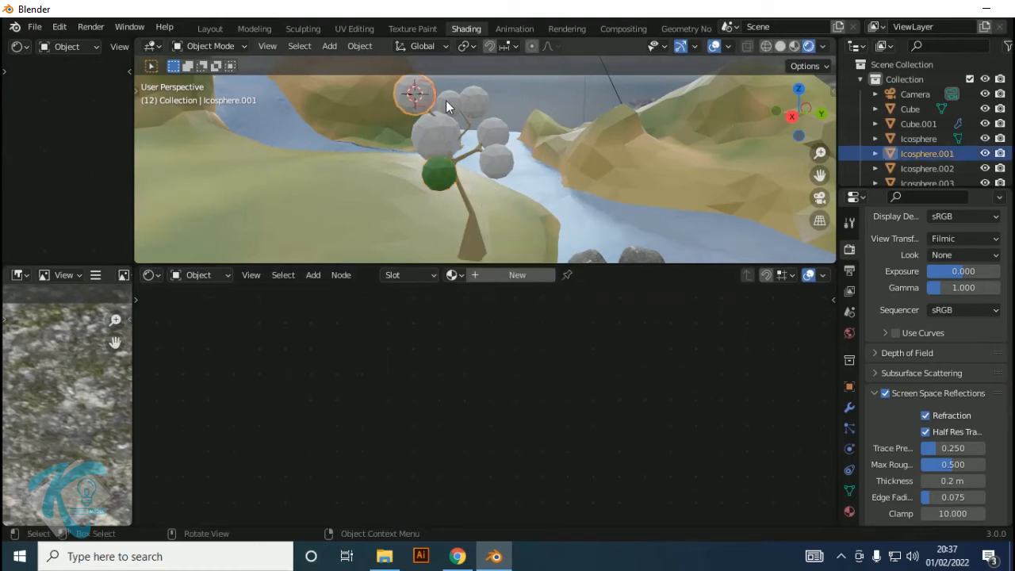
left_click(475, 98, "shift")
left_click(491, 127, "shift")
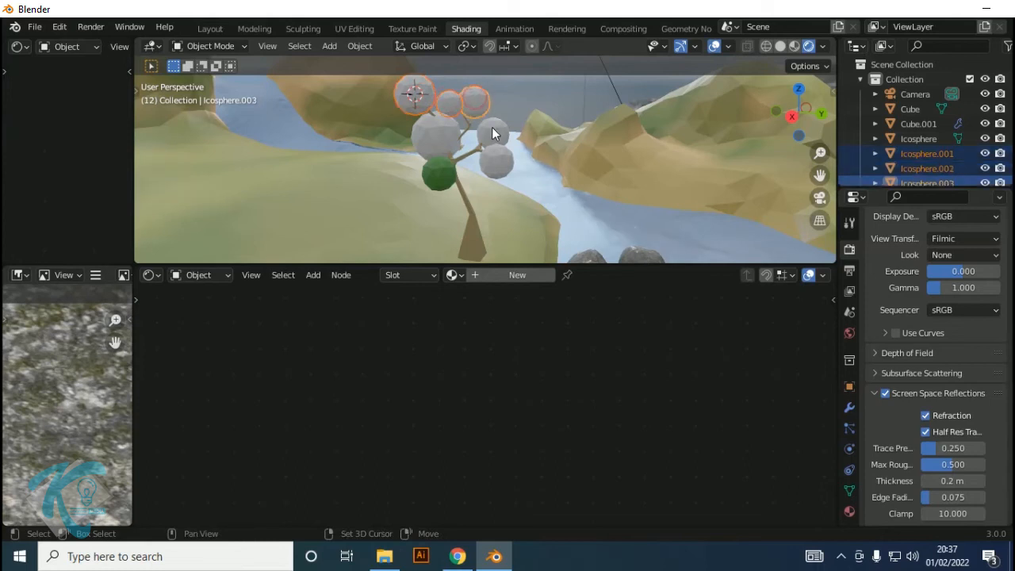
left_click(498, 161, "shift")
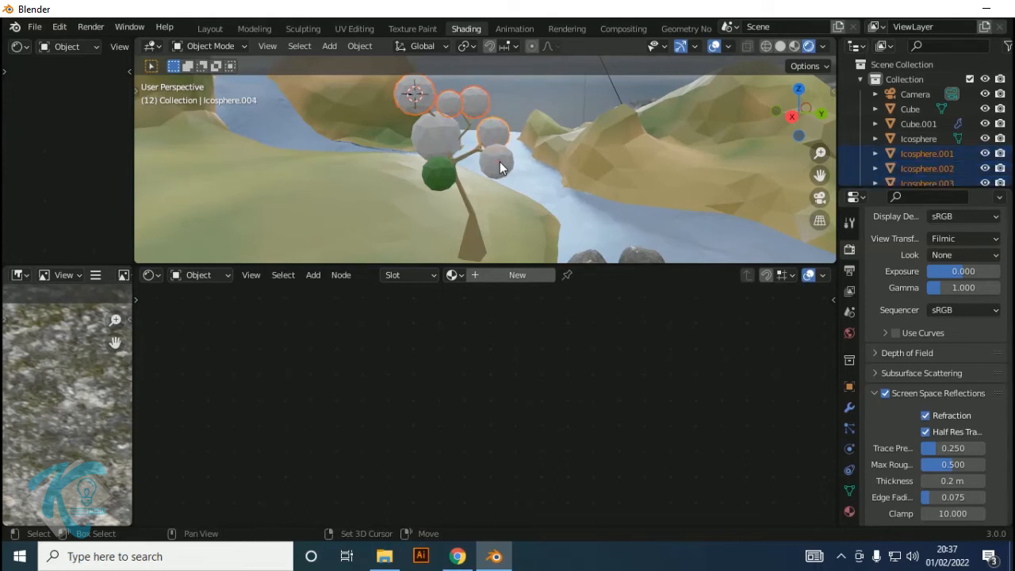
left_click(446, 139, "shift")
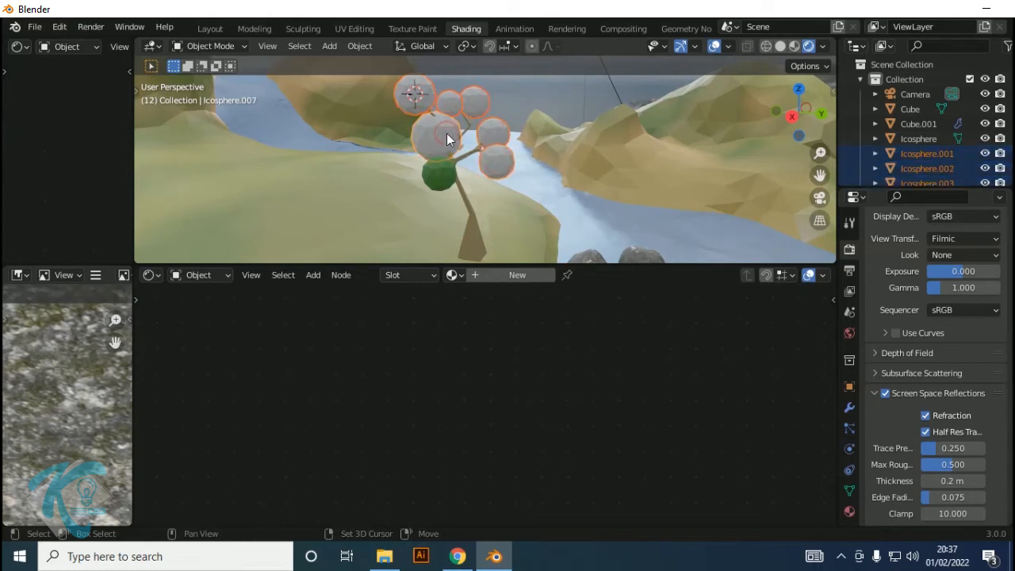
left_click(439, 176, "shift")
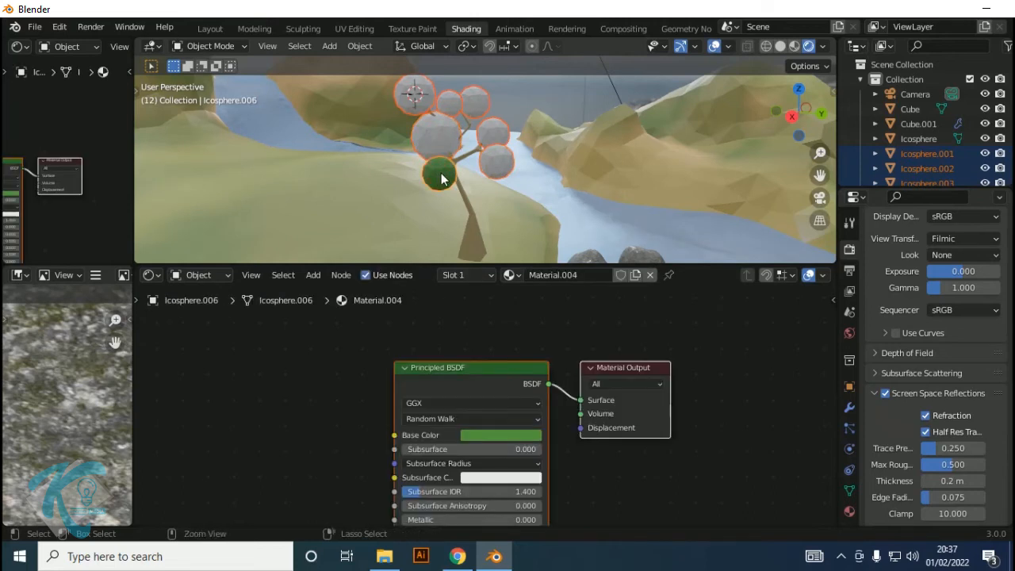
key("ctrl+l")
mouse_move(446, 174)
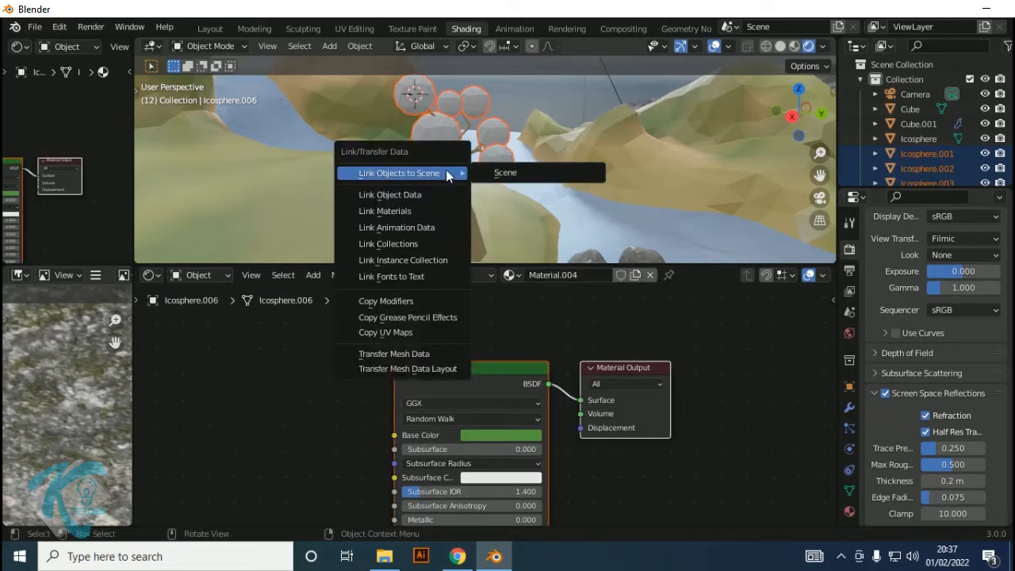
left_click(404, 211)
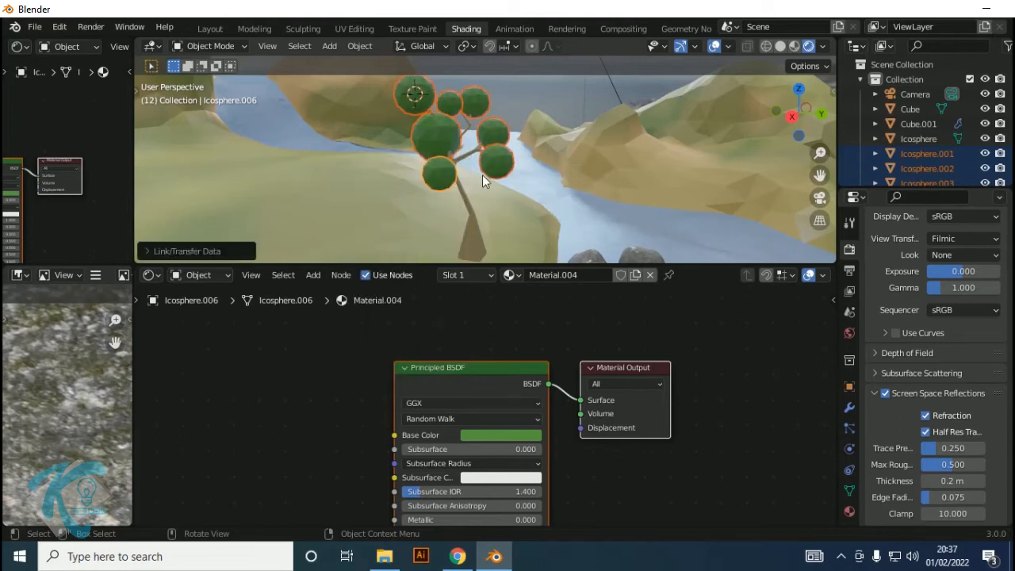
Join all the green foliage spheres into a single object, with the lower foliage sphere beside the river as the active one
left_click(488, 169, "shift")
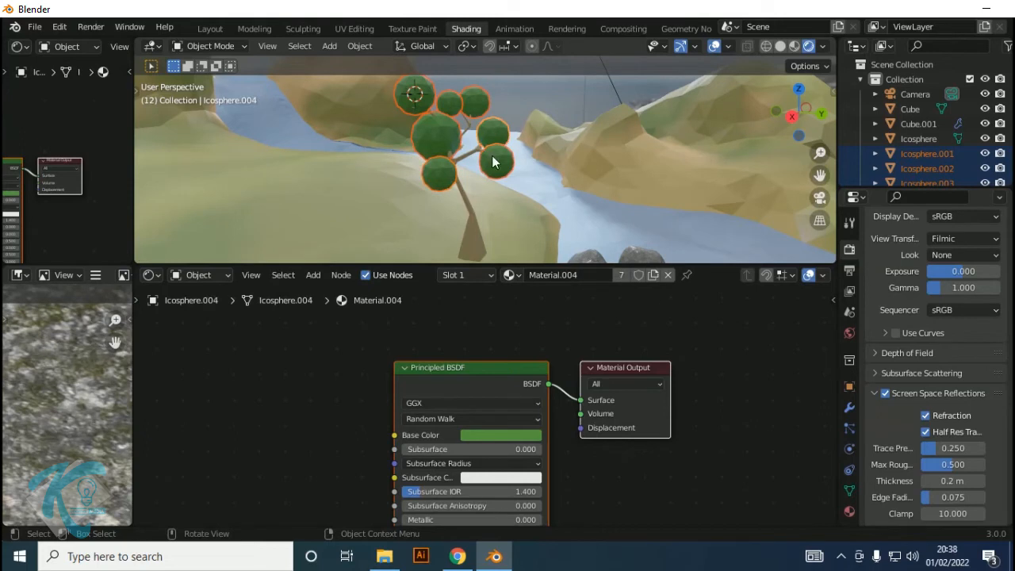
key("ctrl+j")
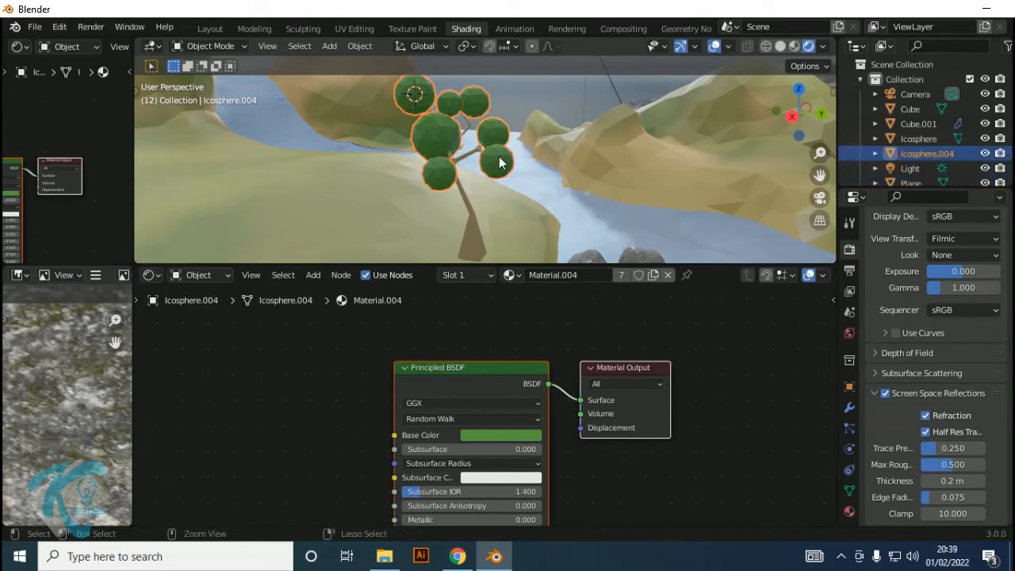
middle_click_drag(523, 133, 437, 148)
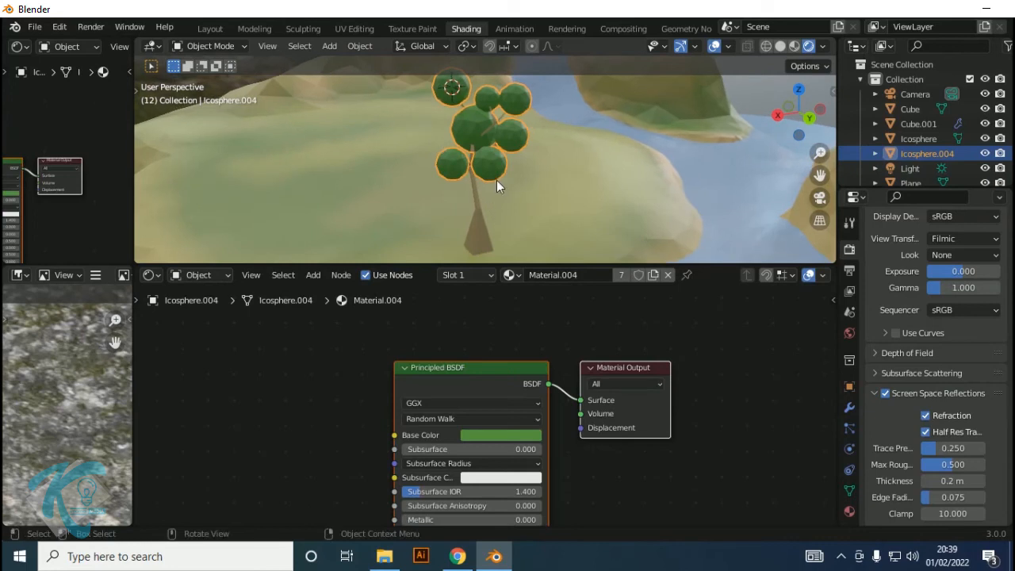
Parent the joined foliage to the trunk object using Object (Keep Transform)
left_click(479, 230)
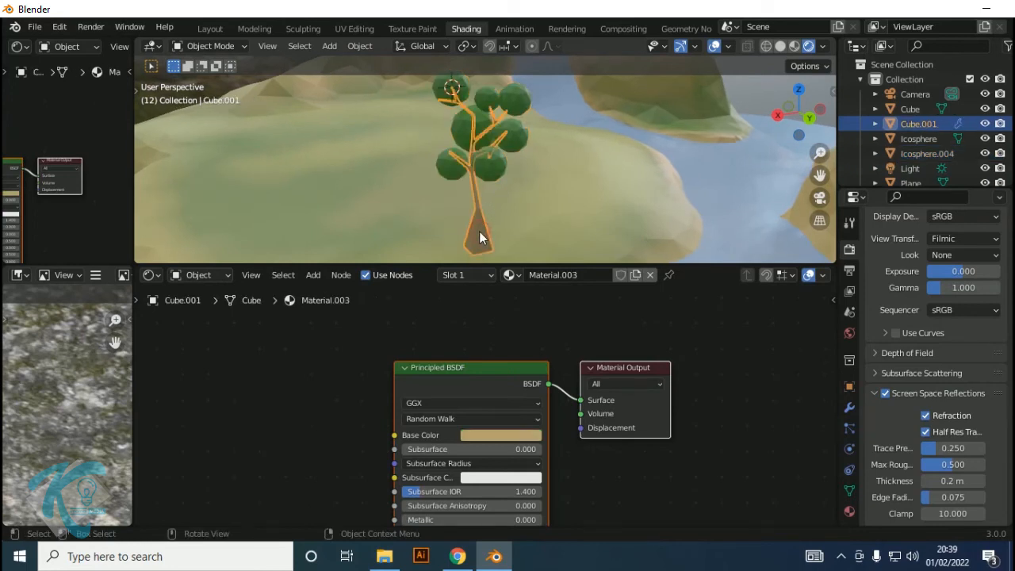
left_click(495, 168)
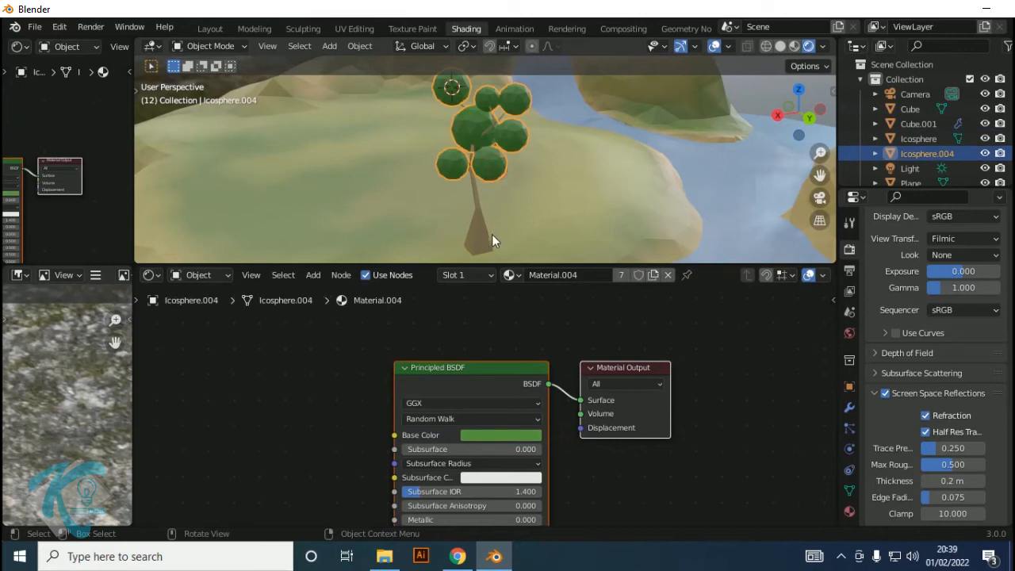
key("shift")
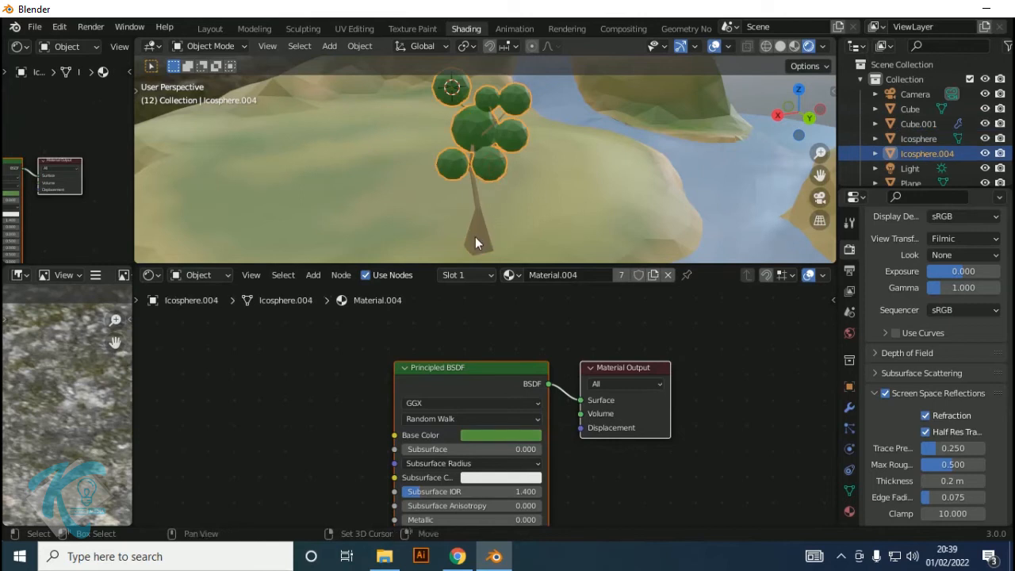
left_click(475, 237, "shift")
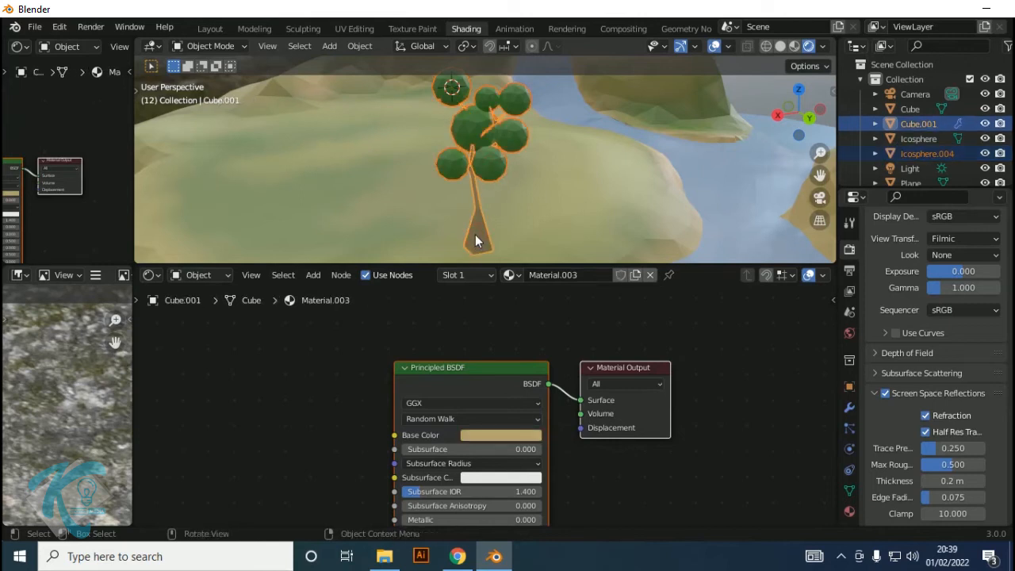
key("ctrl+p")
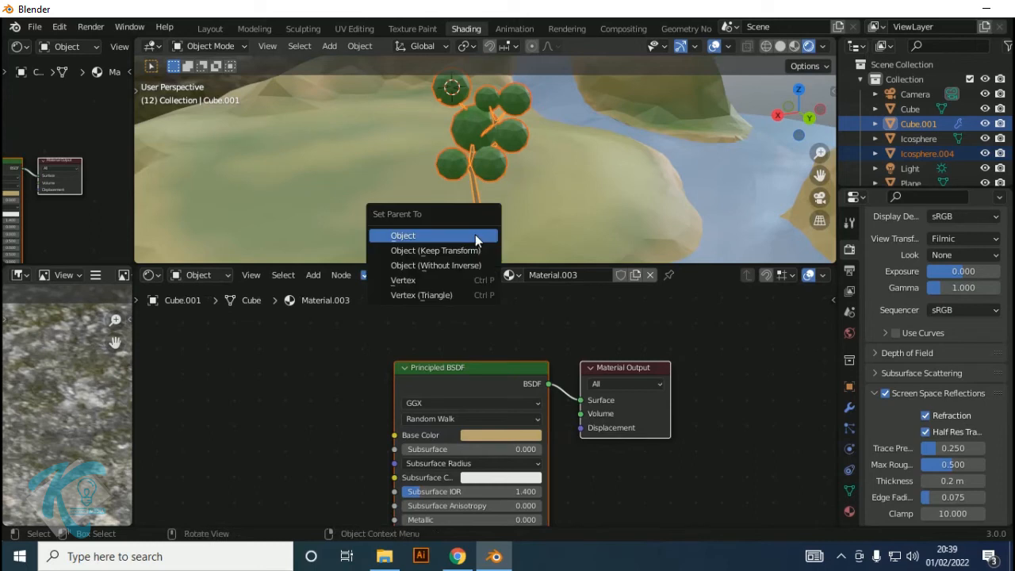
left_click(434, 250)
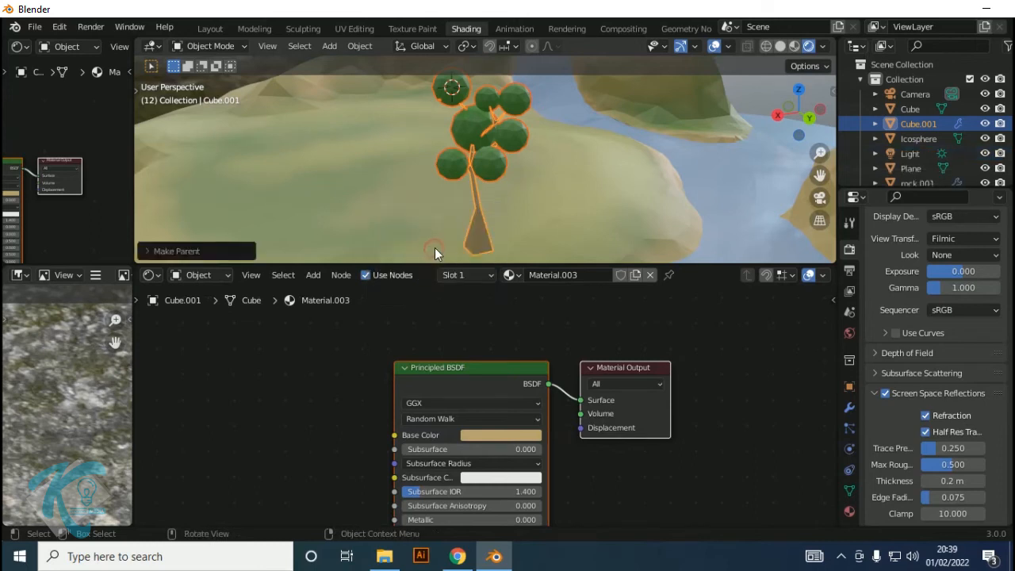
Move the tree by its trunk across the grassy bank to the edge near the river
left_click(480, 235)
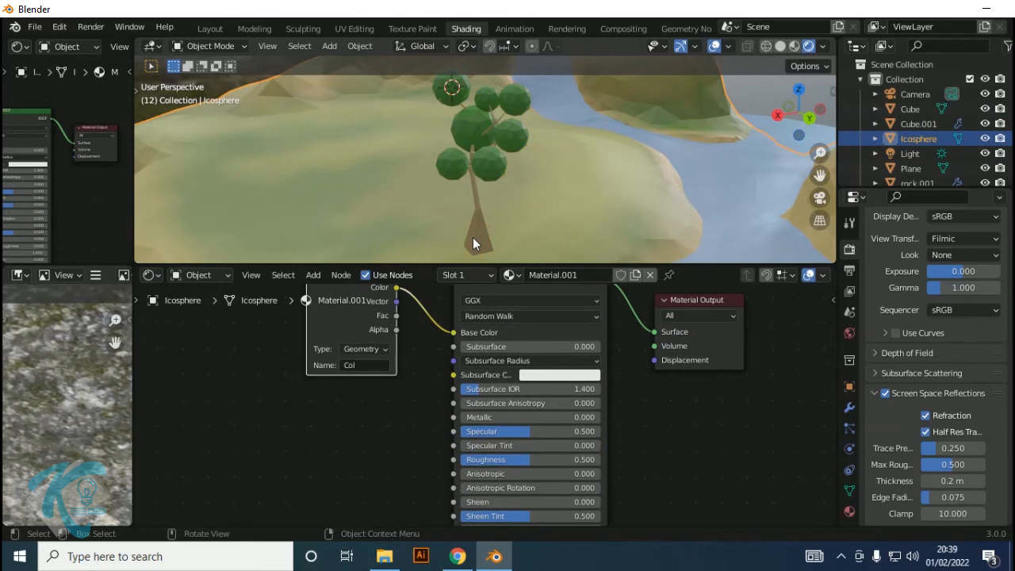
left_click(472, 237)
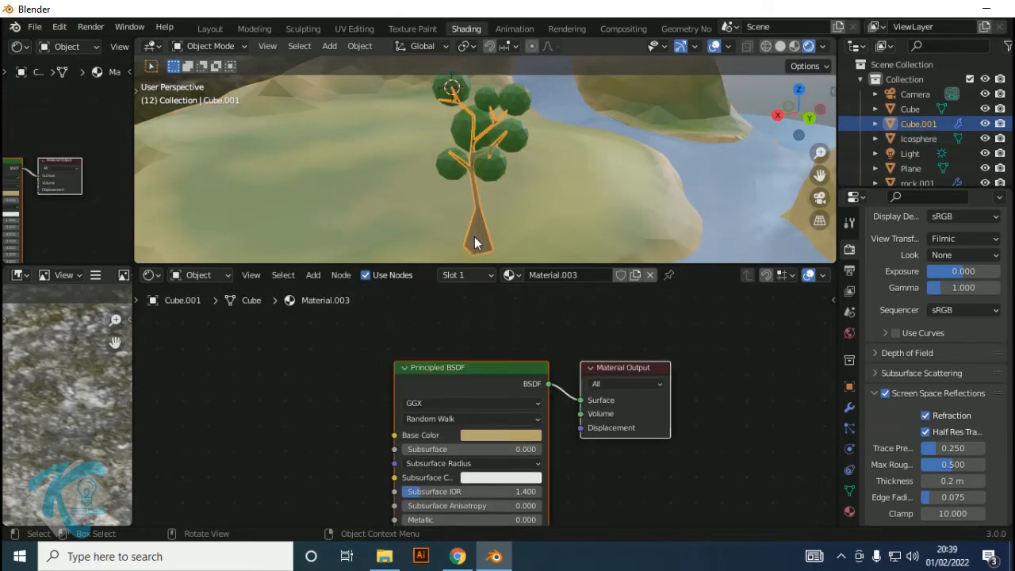
key("g")
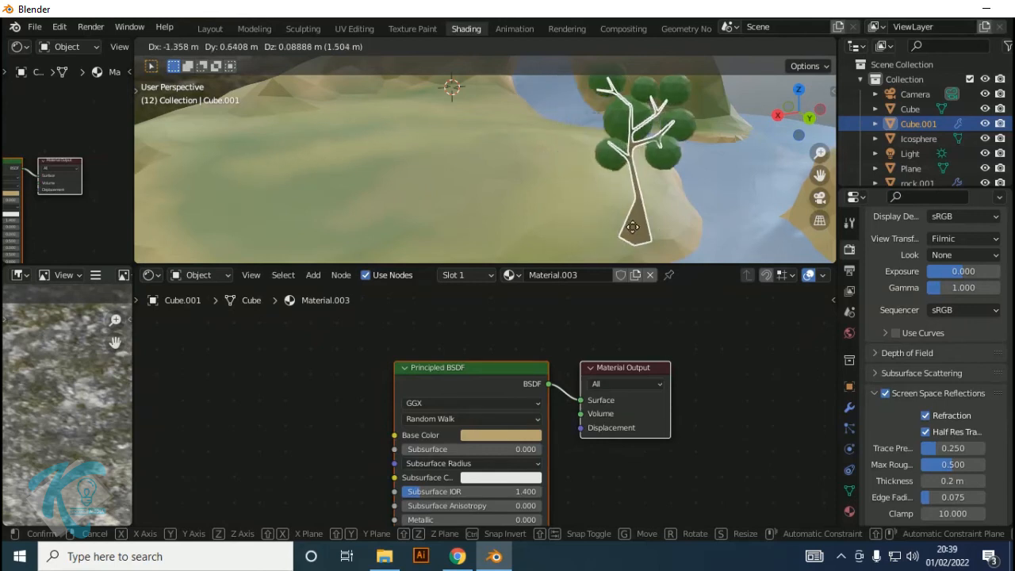
left_click(697, 230)
scroll(717, 206, "down", 3)
left_click(684, 119)
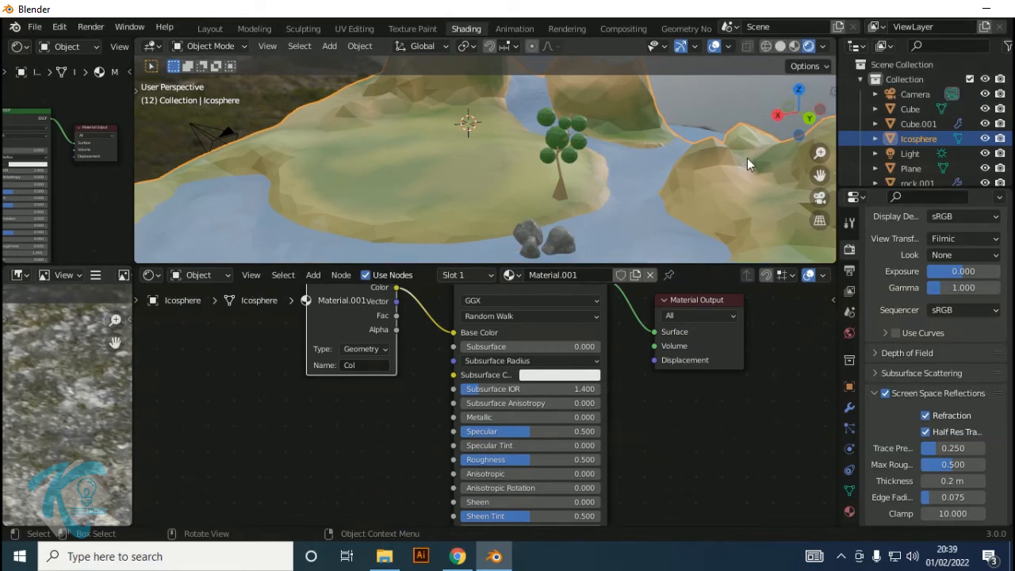
Switch the viewport to solid shading and move the tree about 0.14 m in X, -0.16 m in Y and -0.07 m in Z
left_click(779, 46)
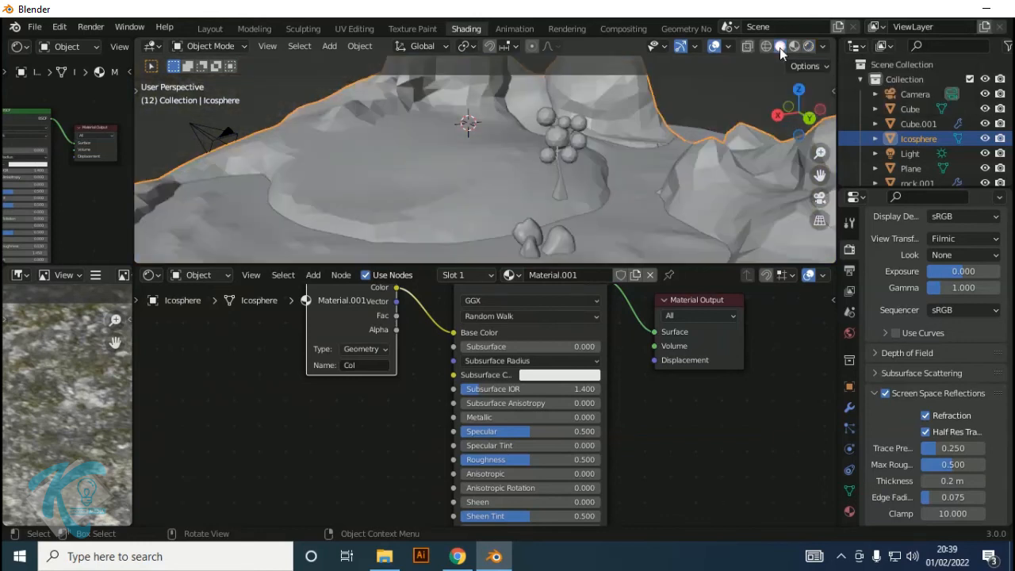
middle_click_drag(617, 178, 566, 185)
left_click(547, 178)
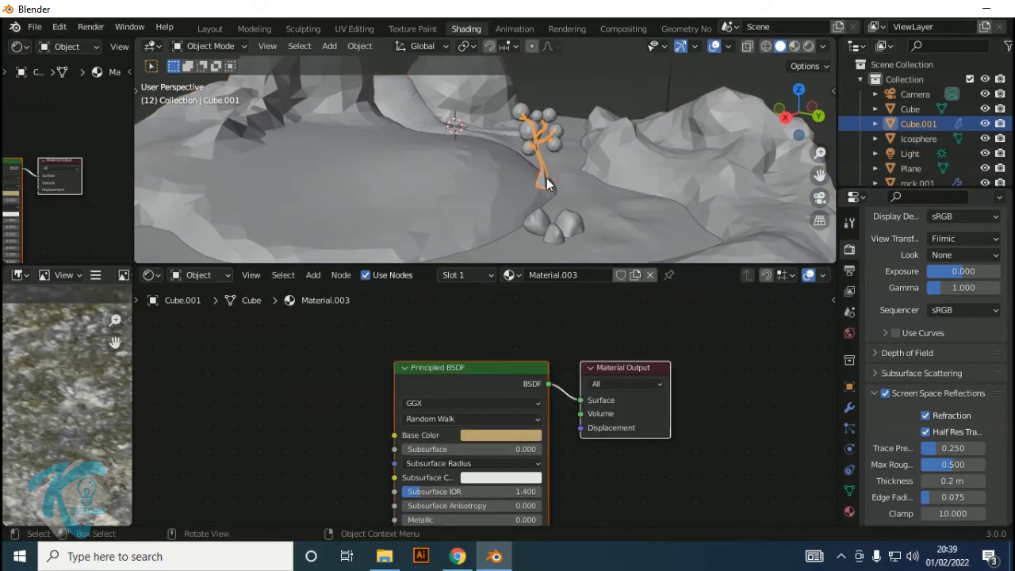
key("g")
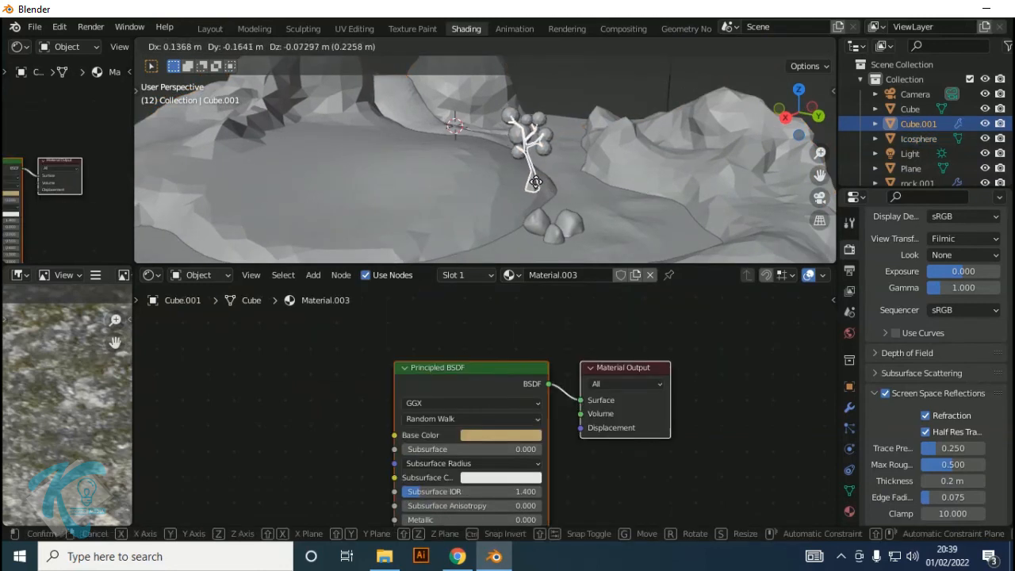
left_click(535, 183)
Rotate the tree about the Z axis at its place near the rocks on the bank's edge
key("r")
key("z")
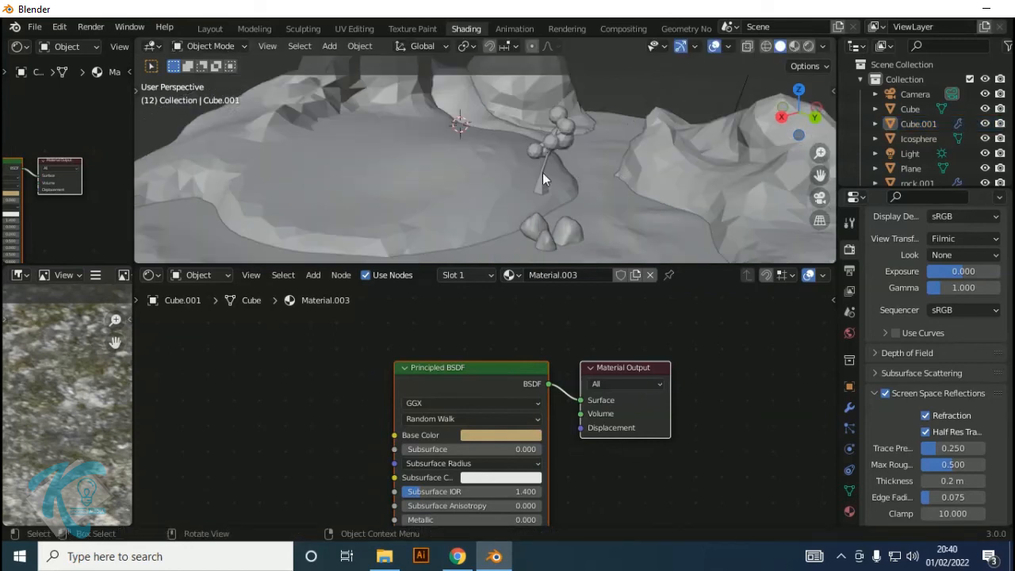
left_click(542, 183)
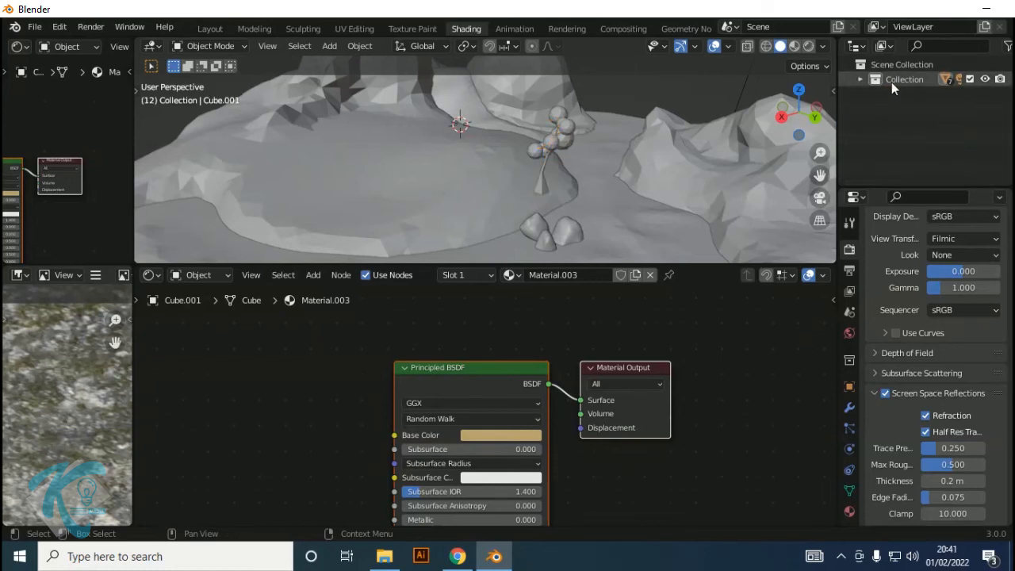
Create a new collection in the scene and name it Pohon
right_click(884, 116)
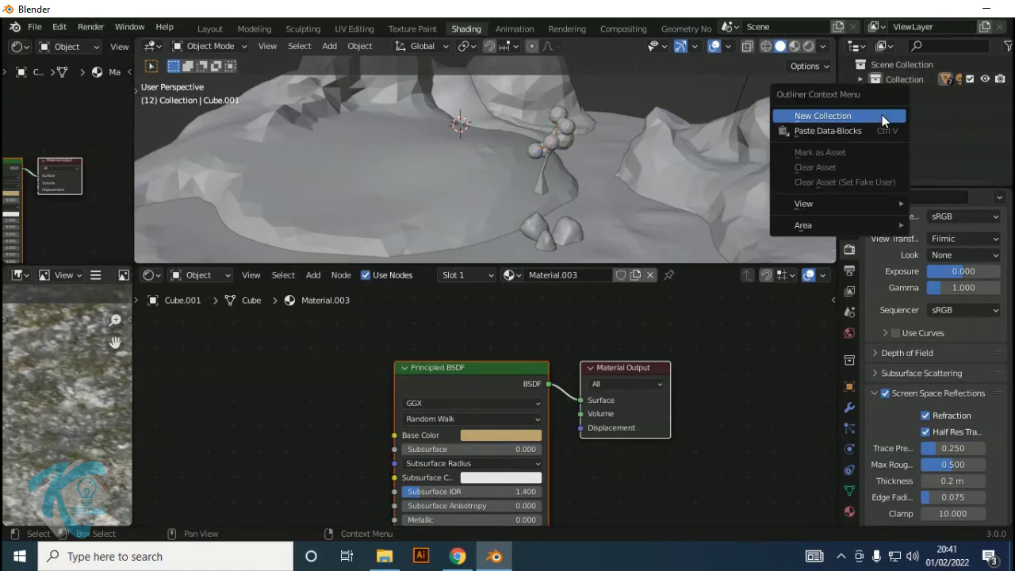
left_click(857, 119)
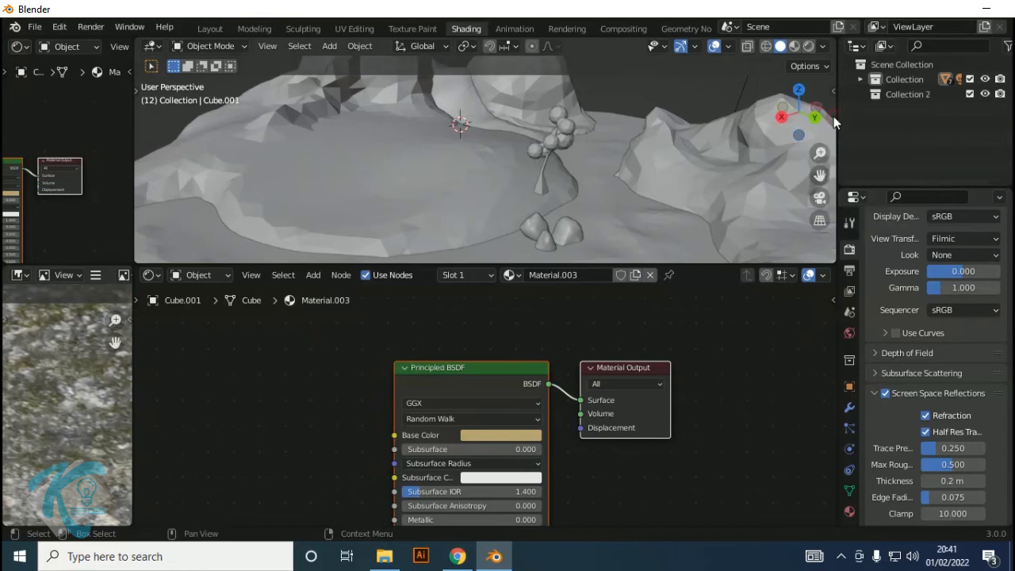
double_click(907, 93)
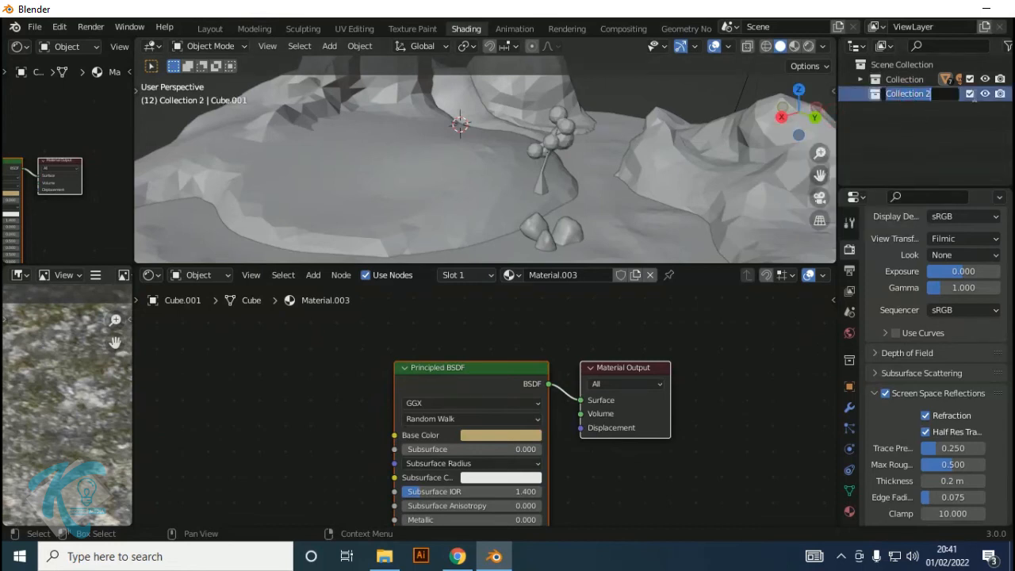
type("Pohon")
key("Return")
Move the foliage and trunk into the Pohon collection and select the trunk object inside it
left_click(563, 135)
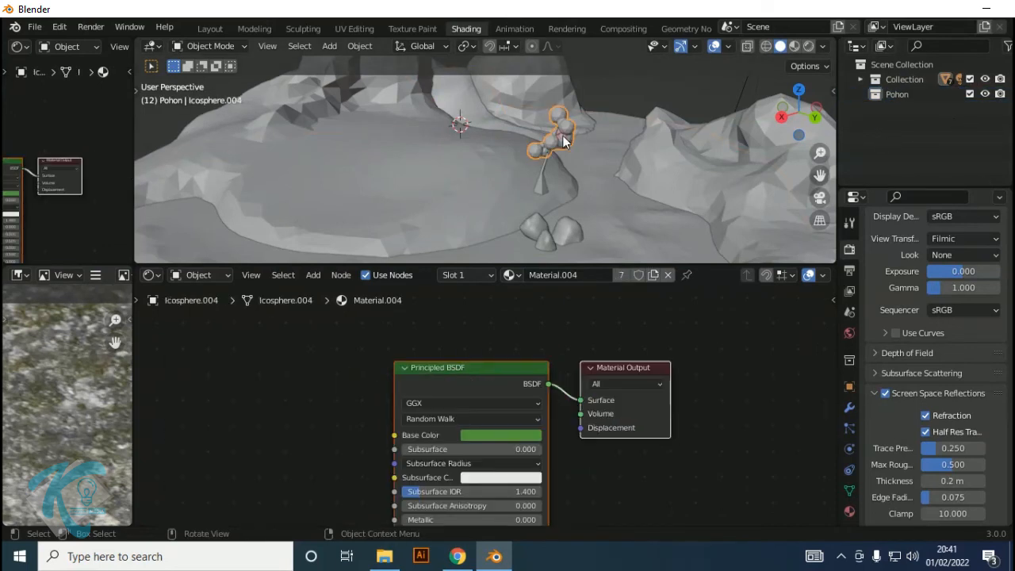
left_click(542, 185, "shift")
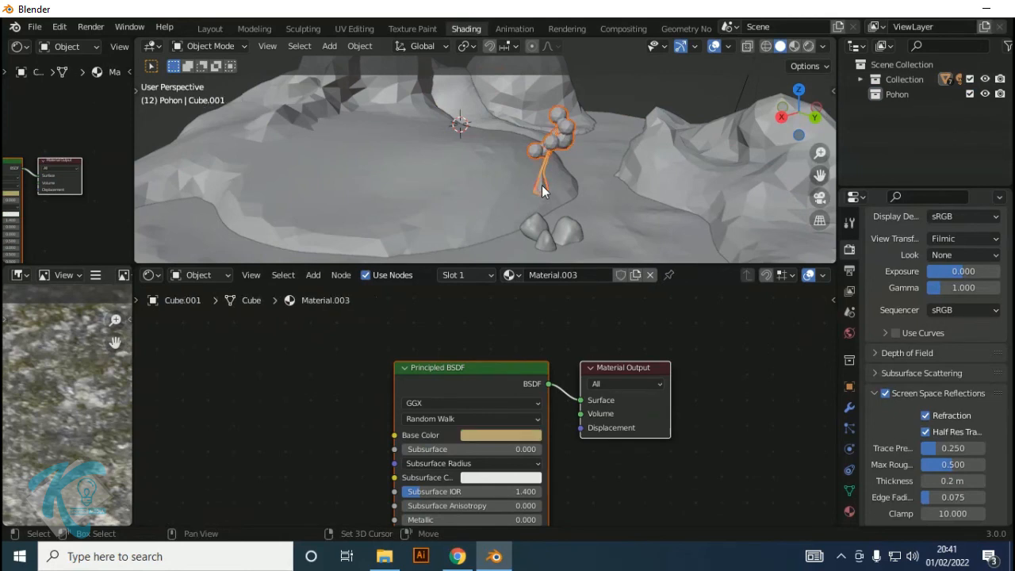
right_click(542, 184)
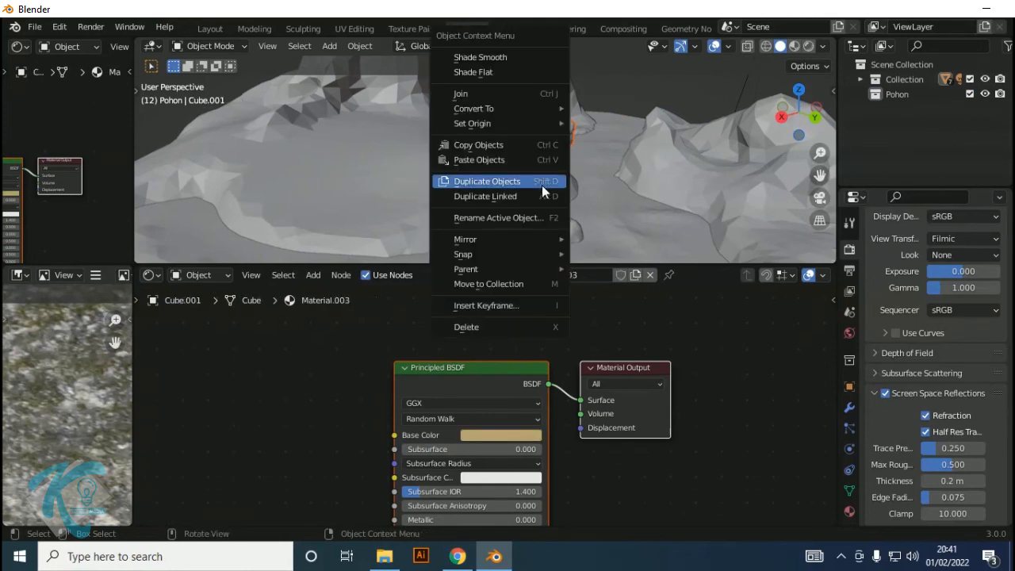
left_click(510, 283)
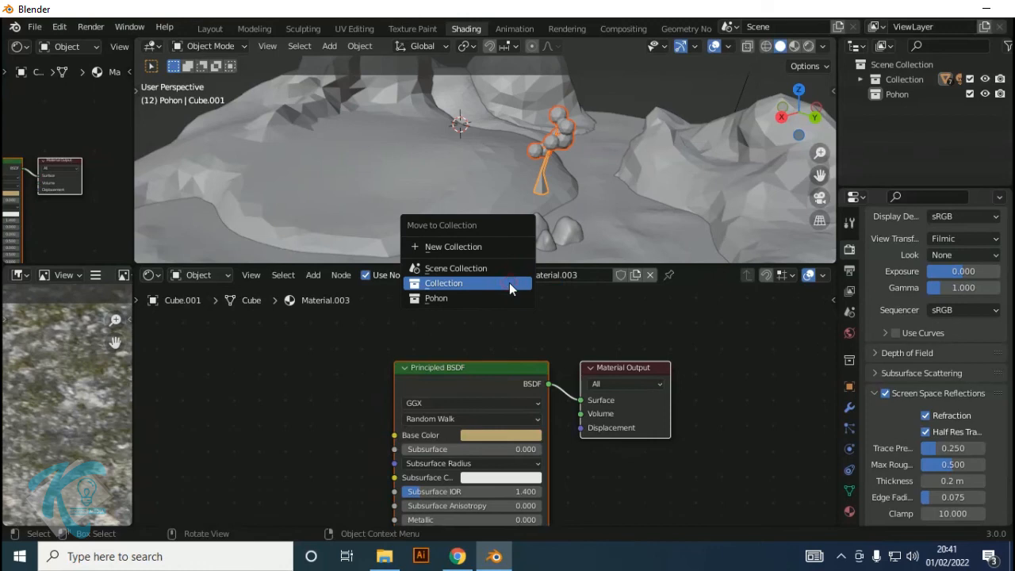
left_click(436, 298)
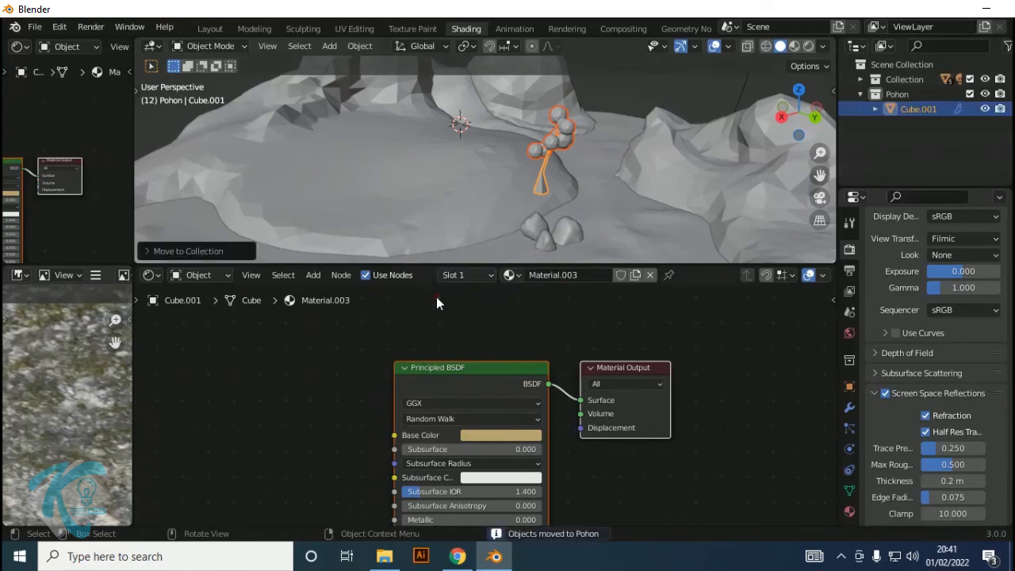
left_click(895, 135)
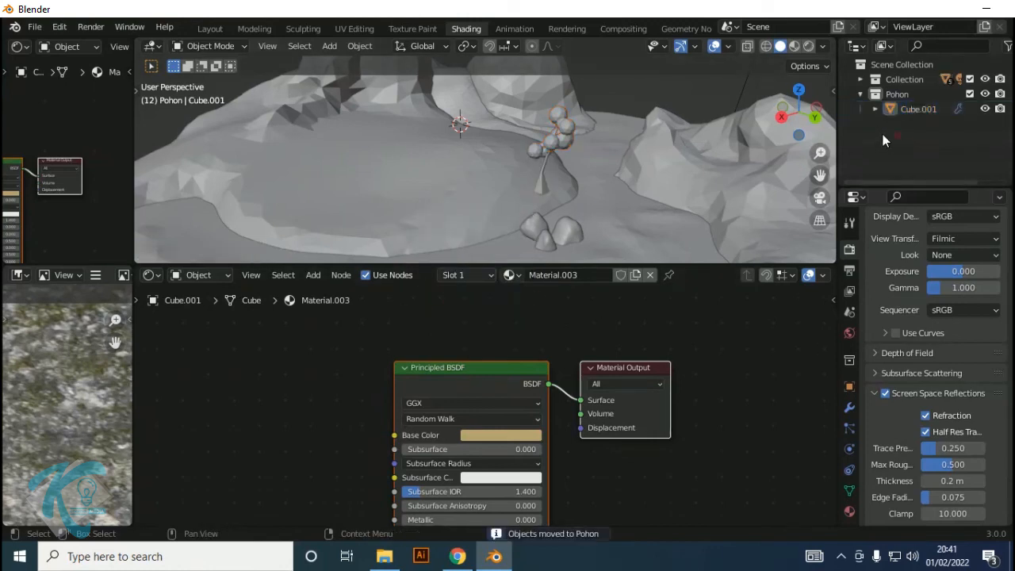
left_click(876, 108)
left_click(876, 109)
left_click(896, 108)
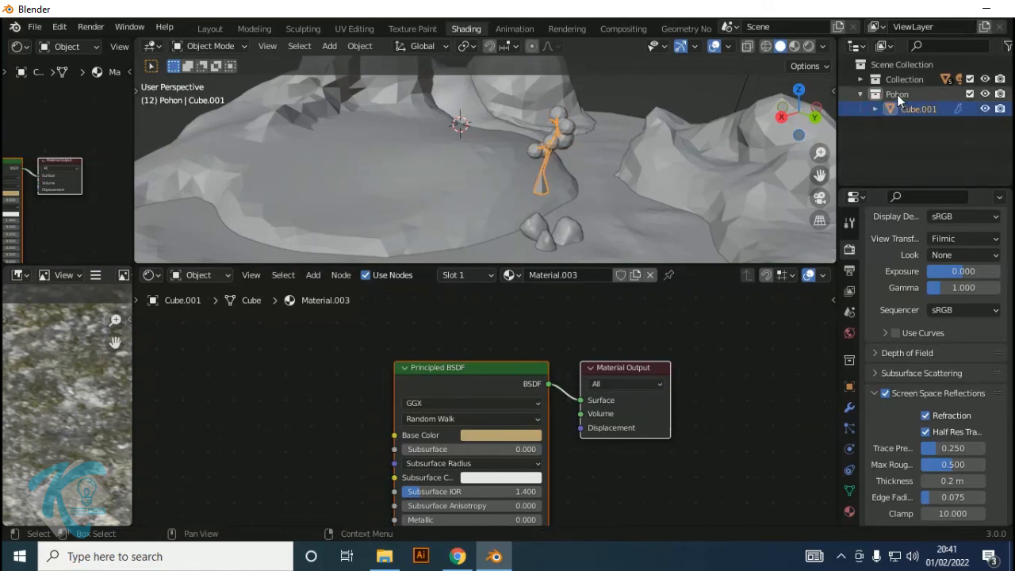
Duplicate the Pohon collection with its tree and collapse both collections in the scene hierarchy
left_click(898, 94)
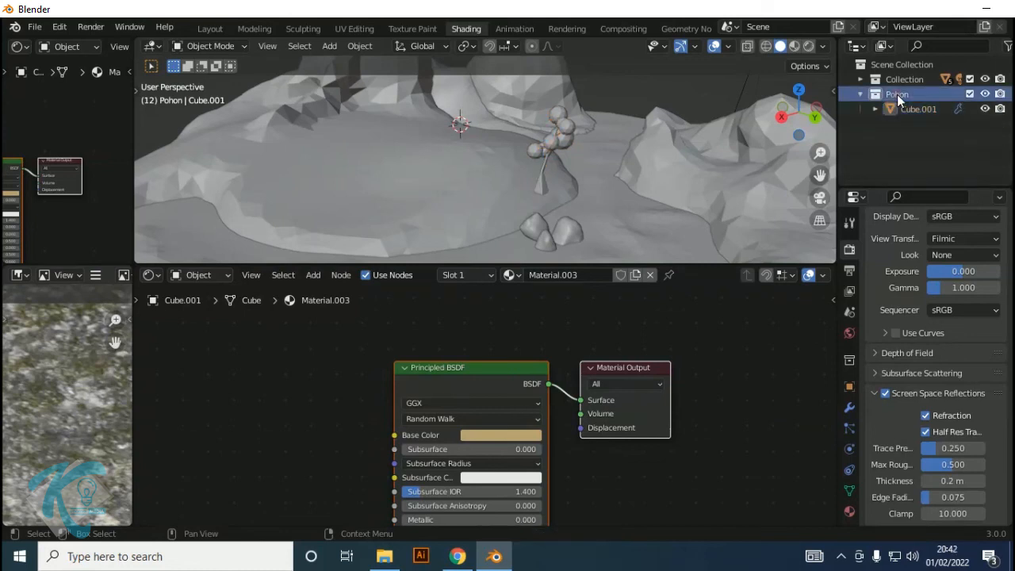
left_click(546, 182)
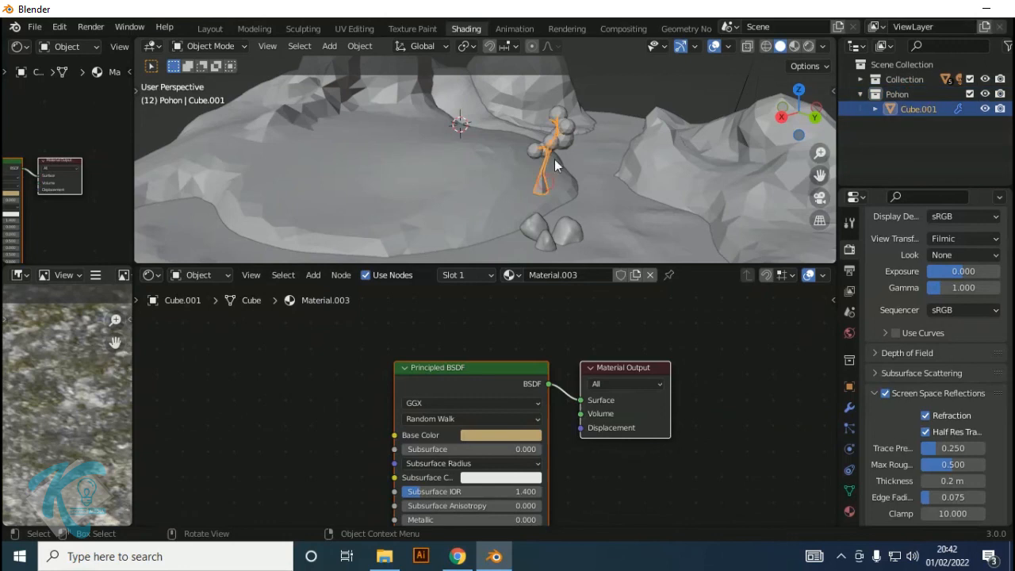
left_click(880, 94)
left_click(862, 94)
right_click(896, 94)
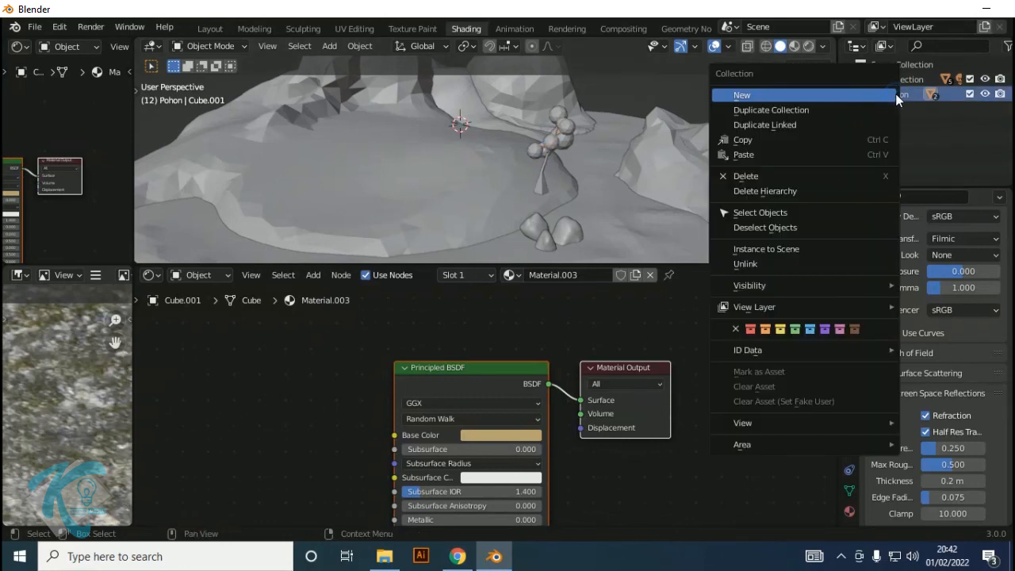
left_click(765, 109)
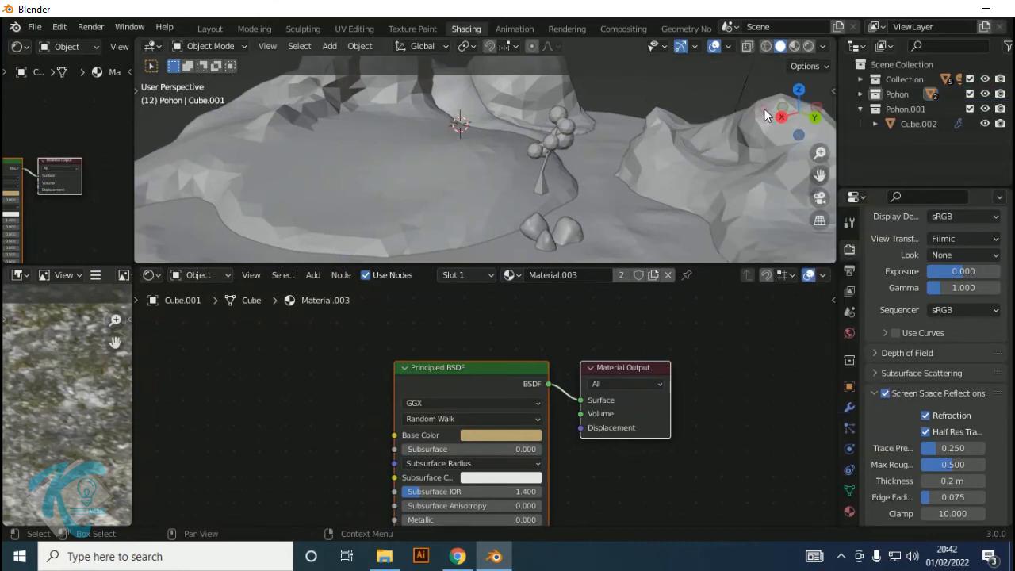
left_click(861, 108)
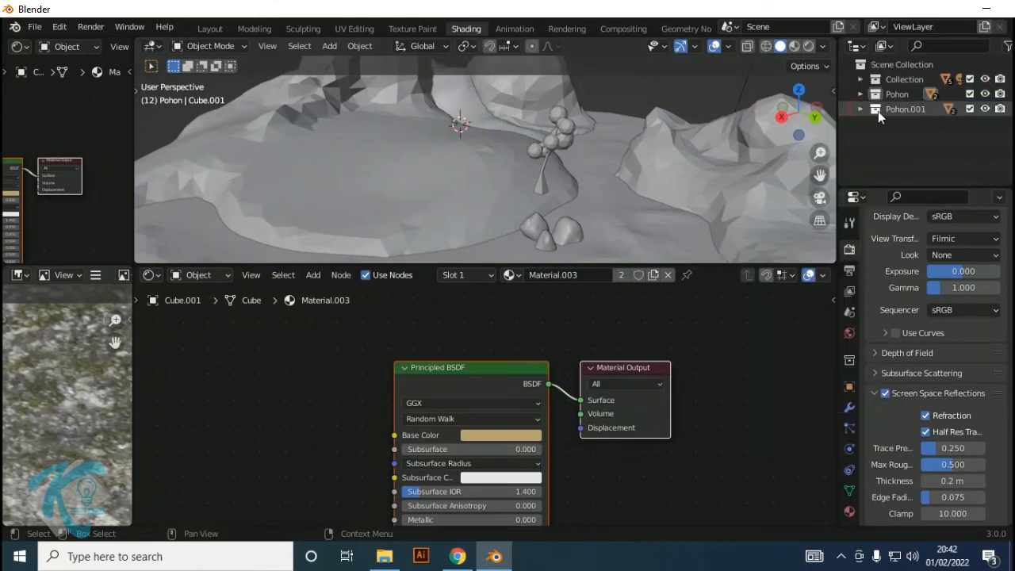
Move the duplicated tree from the original's spot across the river onto the rocky slope of the opposite bank
left_click(542, 187)
key("shift+d")
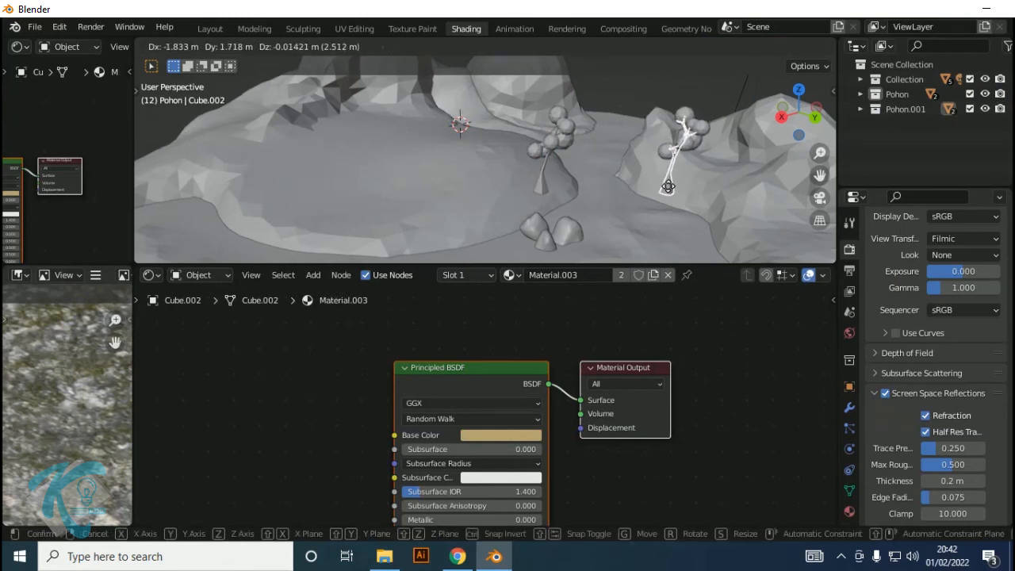
left_click(707, 192)
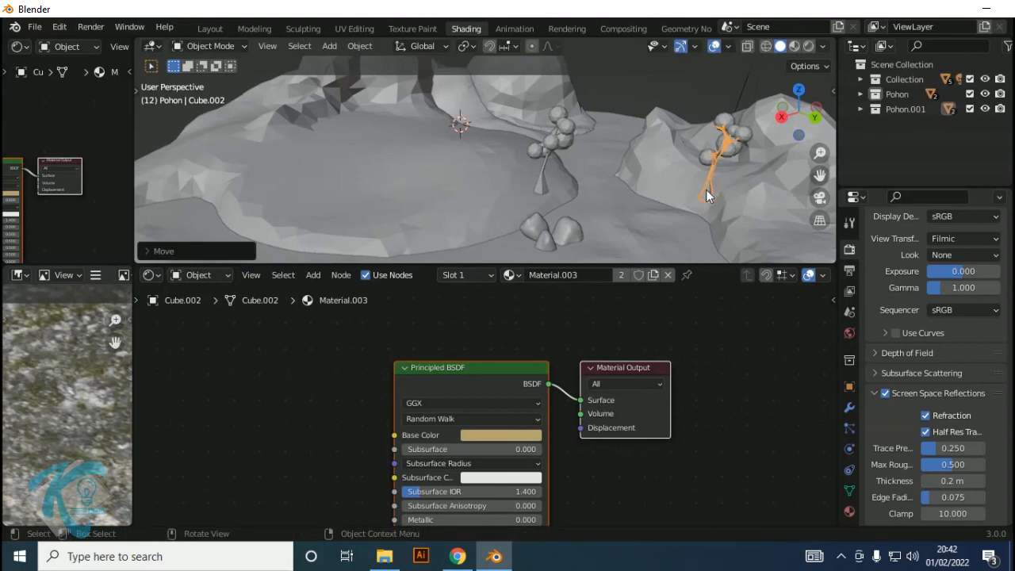
Rotate the duplicated tree about 52° around the global Z axis
key("r")
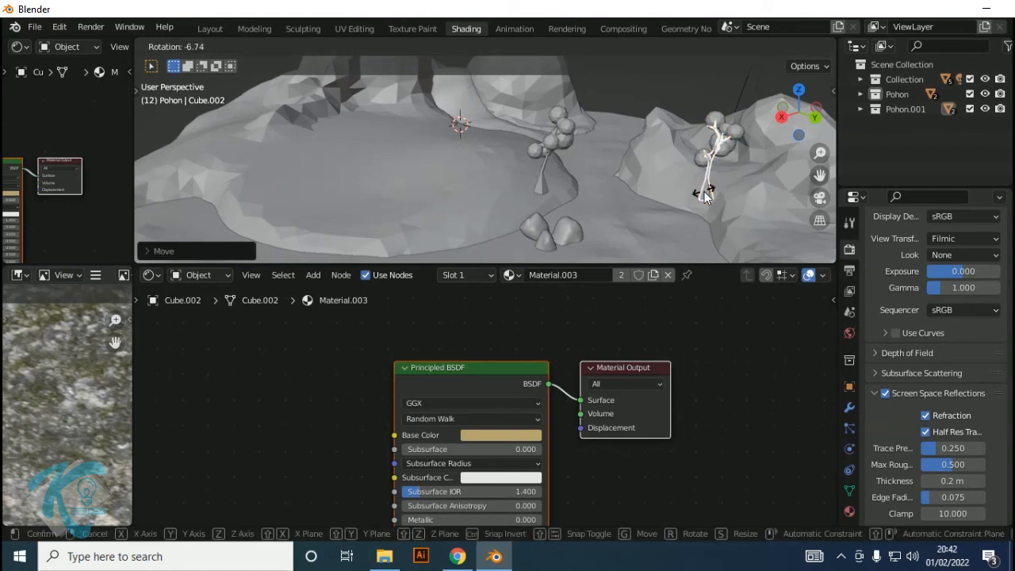
key("z")
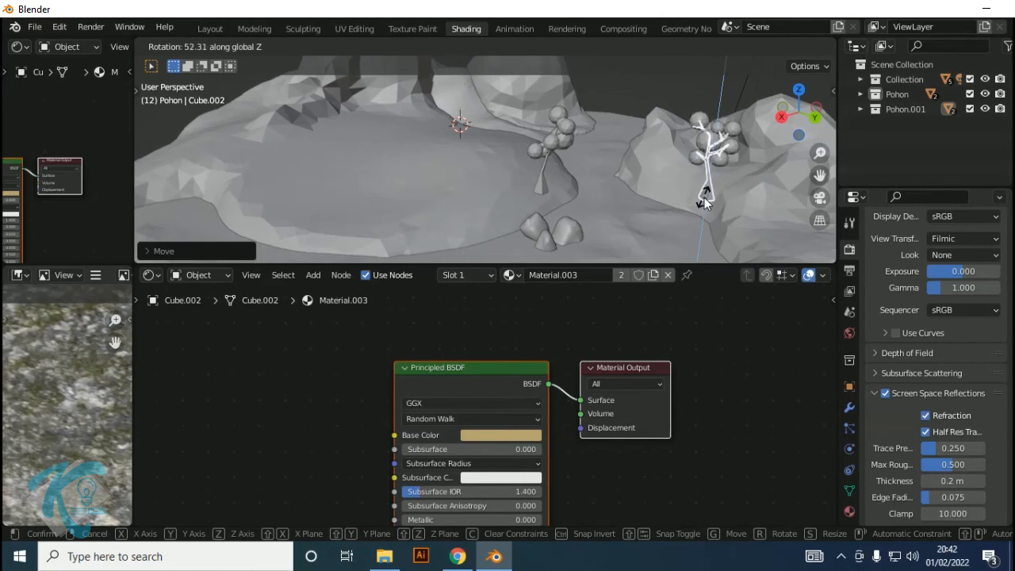
left_click(705, 197)
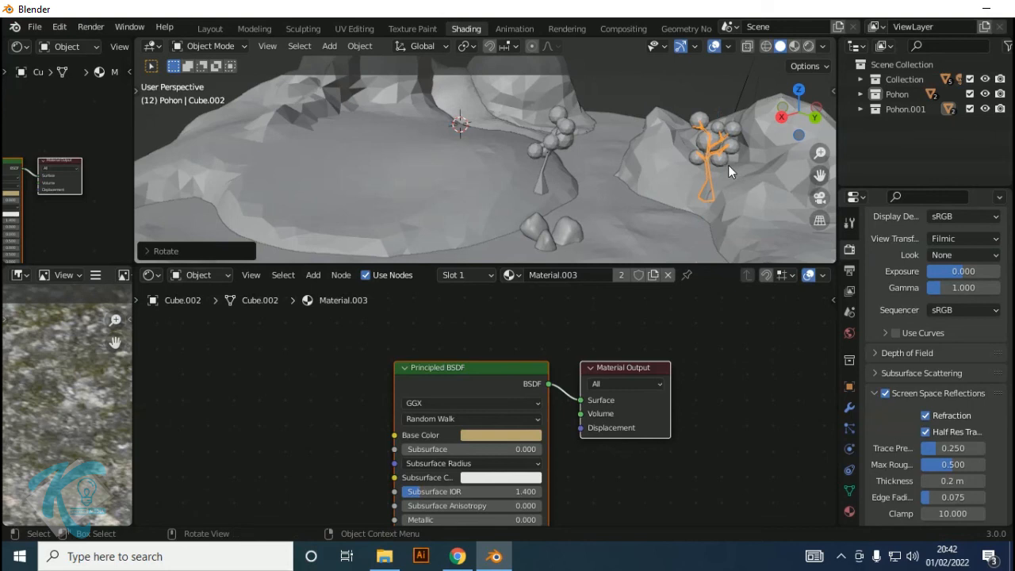
Scale the duplicated tree up uniformly by about 1.19 and start adjusting its position on the rocky slope
key("s")
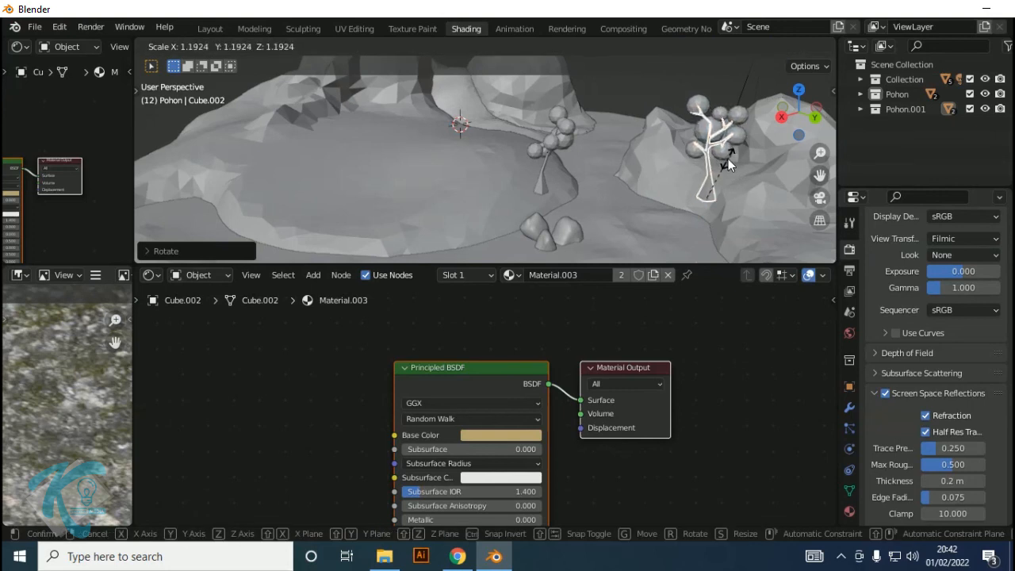
left_click(728, 161)
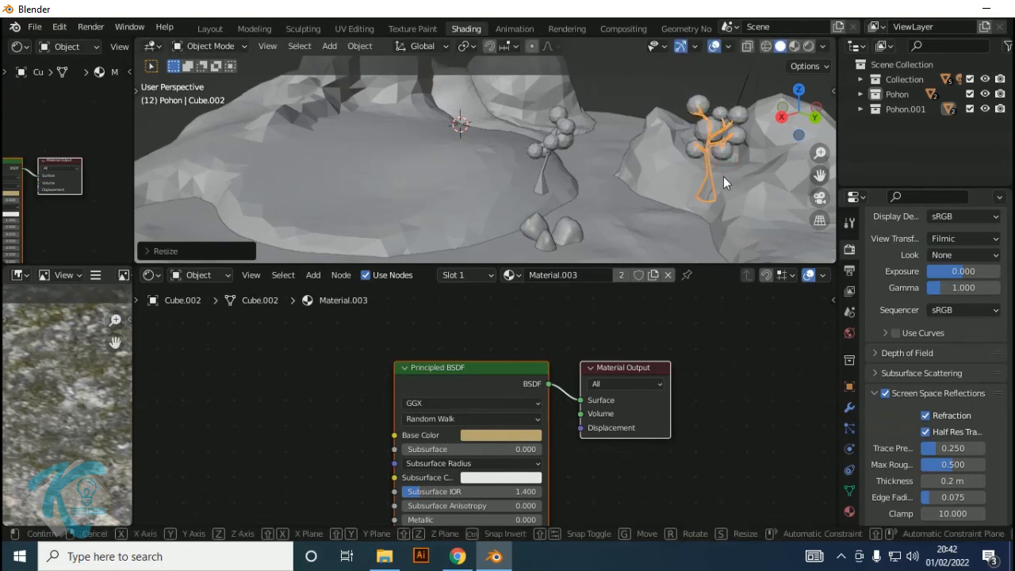
key("g")
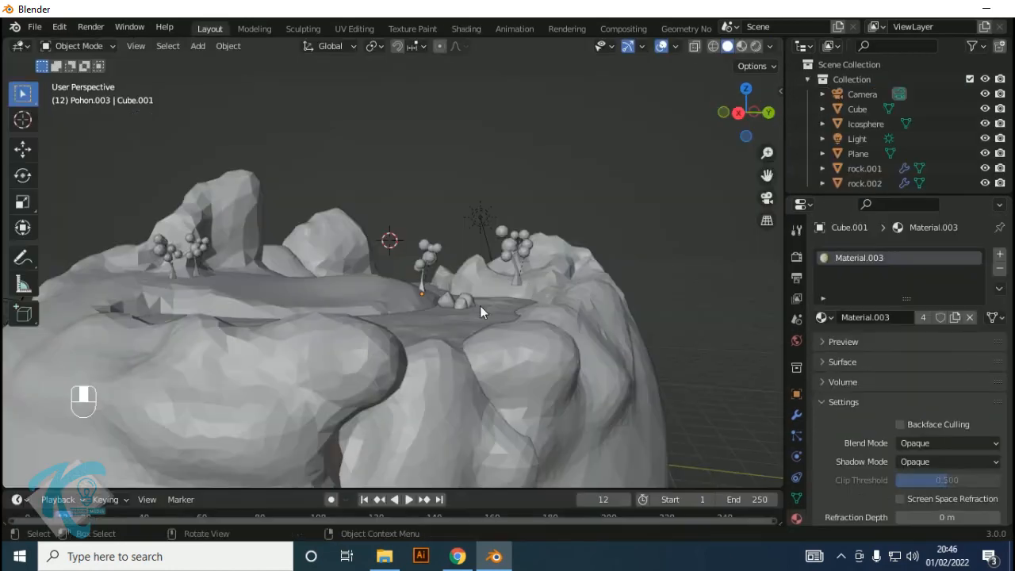
Switch the viewport to rendered shading with the whole rocky landscape and its trees in view
mouse_move(446, 319)
middle_mouse_down()
mouse_move(497, 317)
mouse_move(483, 334)
mouse_move(465, 325)
middle_mouse_up()
left_click(756, 46)
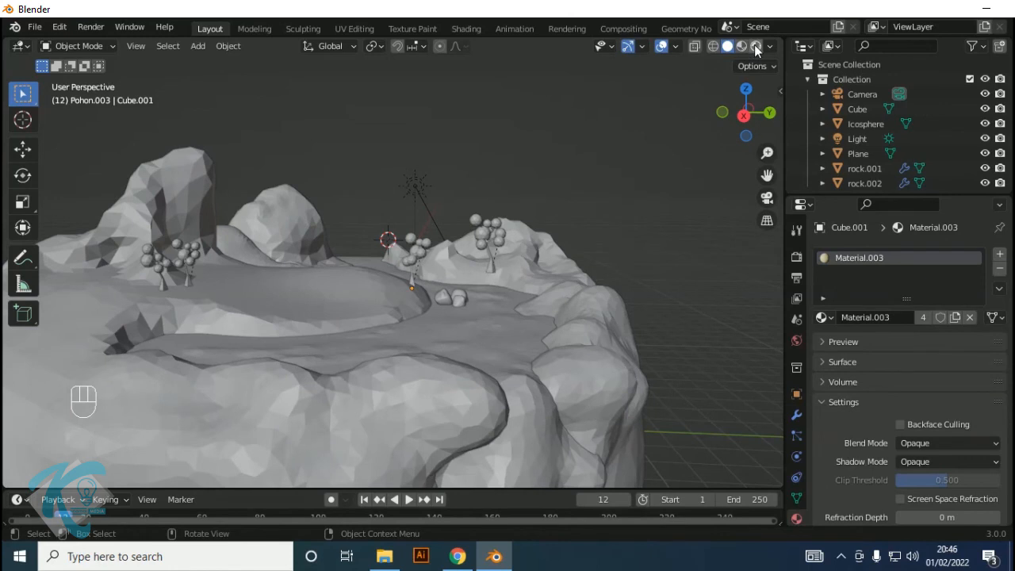